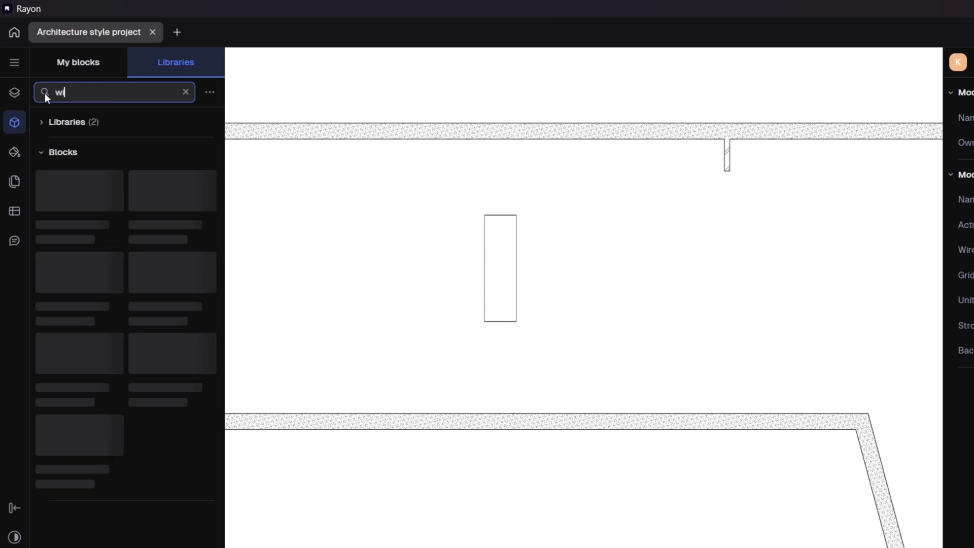
# Find the Window with shutters EU 1250 block in the window search results and place it in the vertical end wall
pyautogui.scroll(-4, 136, 306)
pyautogui.scroll(-2, 136, 306)
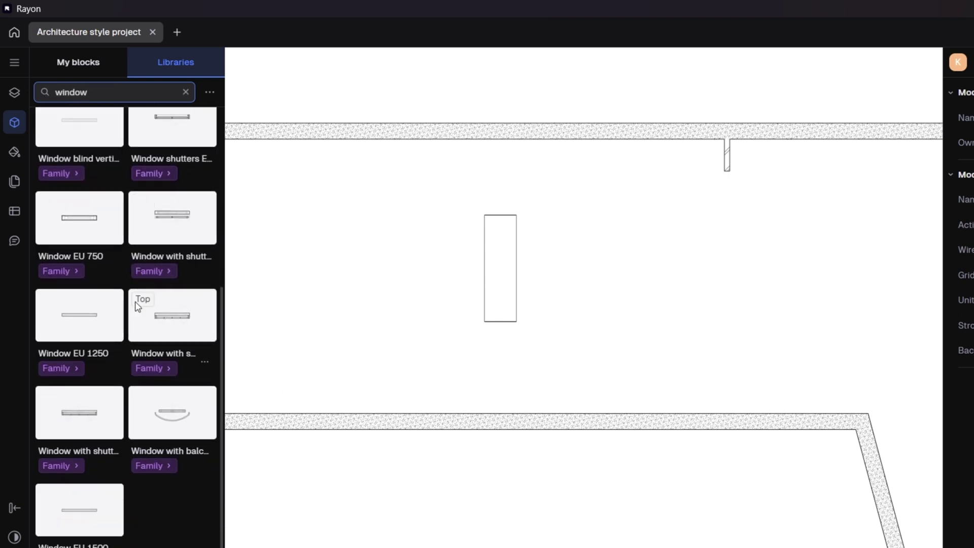
pyautogui.scroll(3, 137, 305)
pyautogui.moveTo(152, 312); pyautogui.dragTo(461, 280)
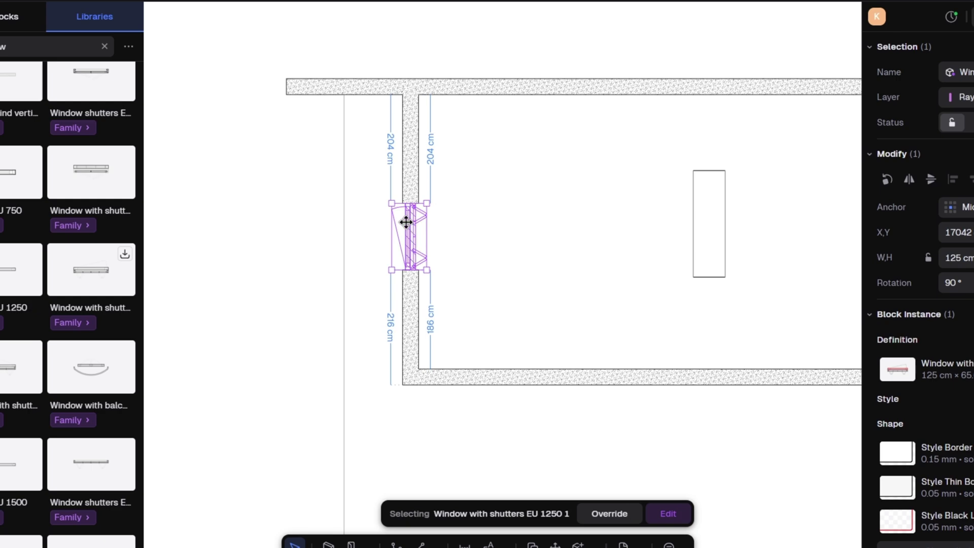
# Stretch the placed shutter window at both ends to widen it along the wall
pyautogui.moveTo(406, 222); pyautogui.dragTo(409, 195)
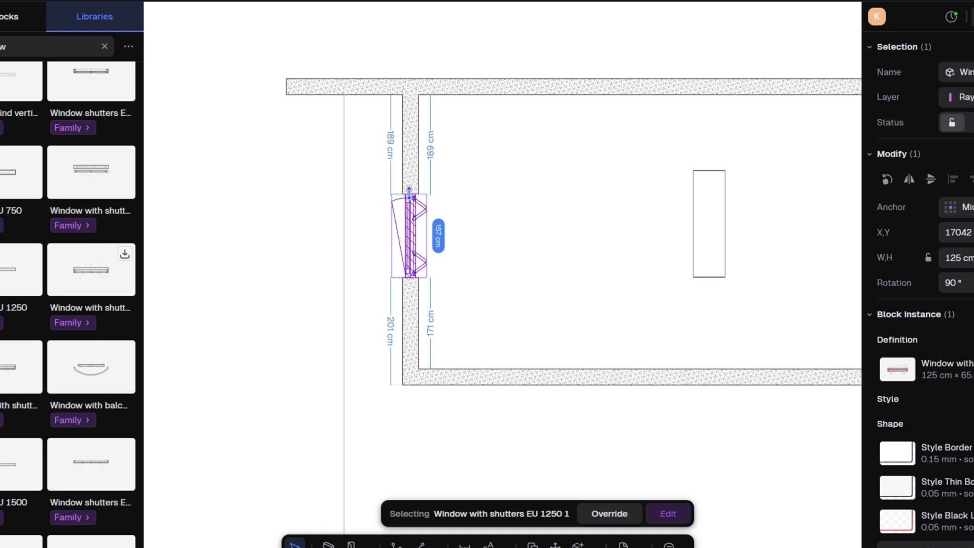
pyautogui.moveTo(413, 277); pyautogui.dragTo(415, 298)
pyautogui.click(551, 255)
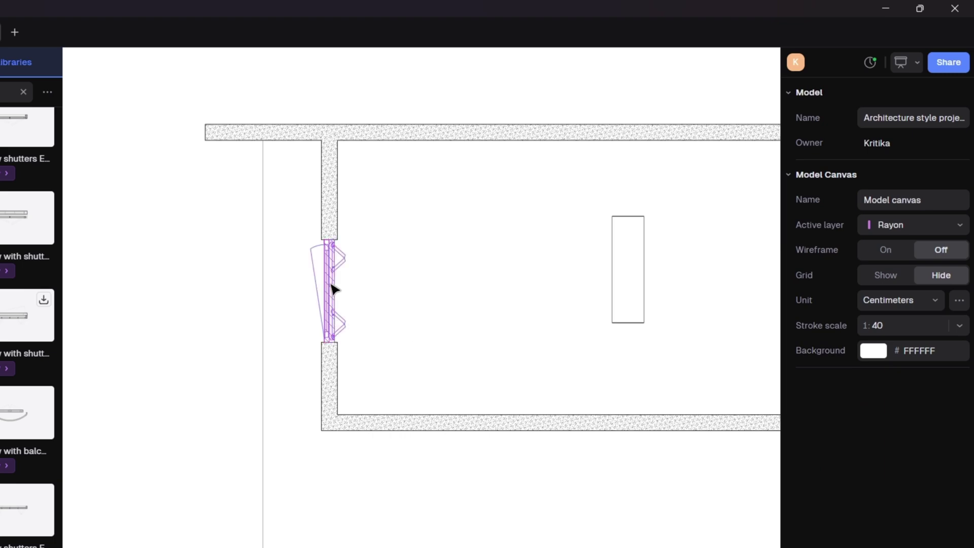
pyautogui.click(332, 288)
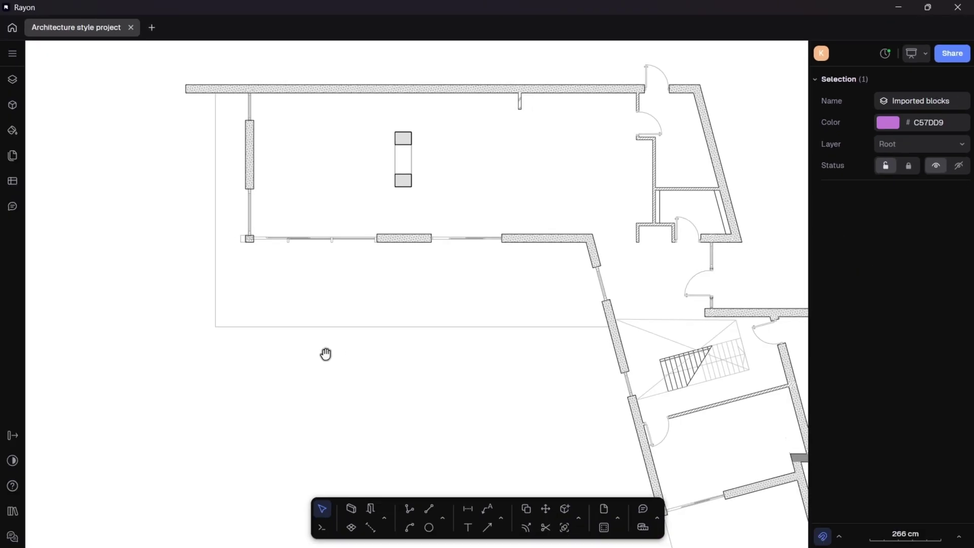
# Create a zone covering the large living space and the connected stair area
pyautogui.moveTo(324, 353); pyautogui.dragTo(263, 360, button='middle')
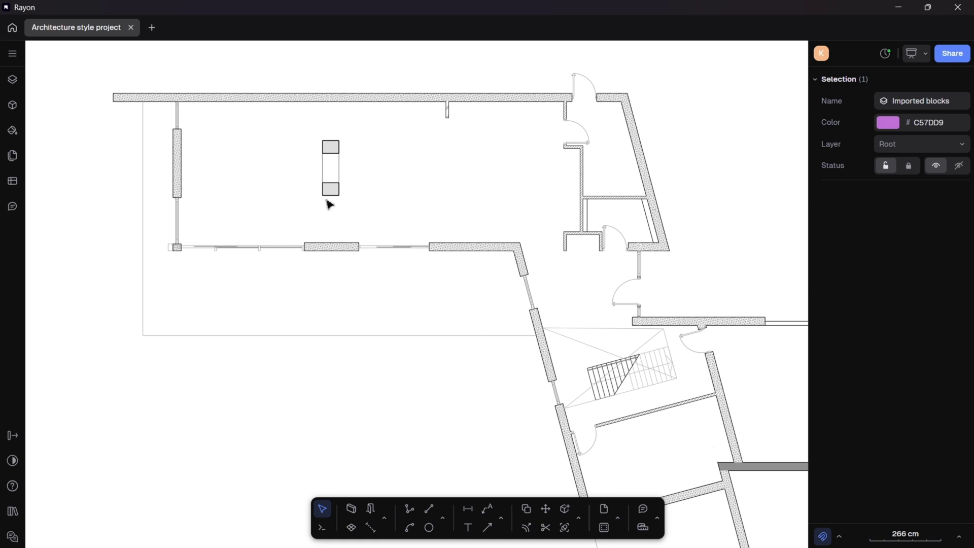
pyautogui.click(384, 518)
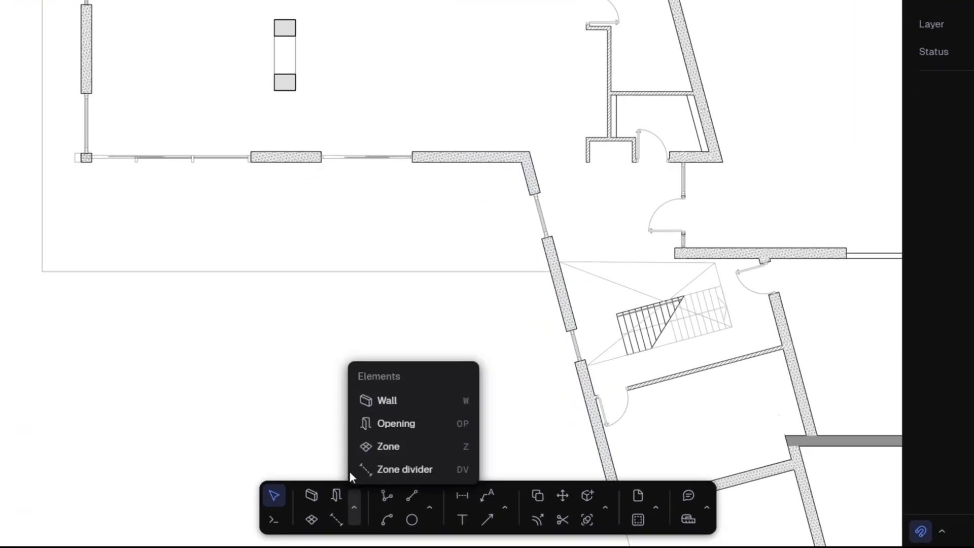
pyautogui.click(379, 447)
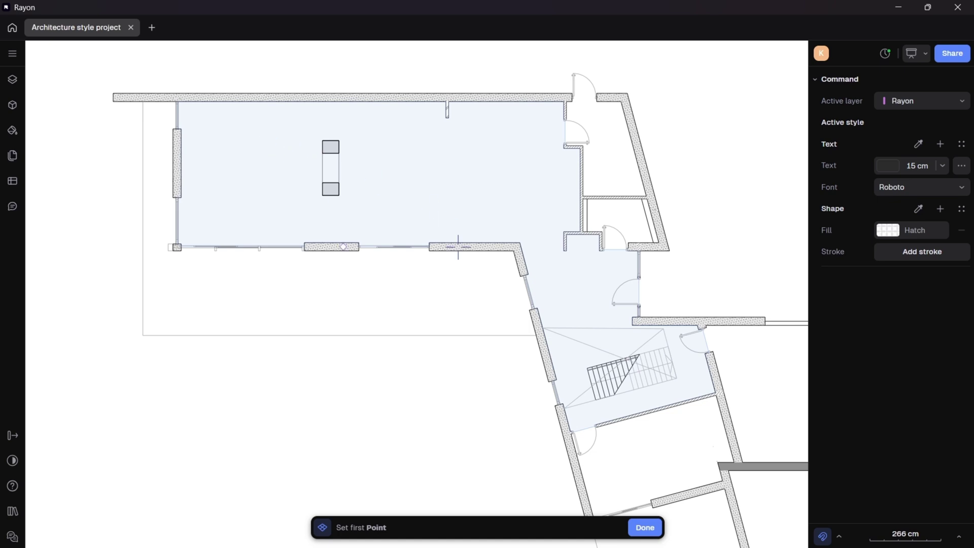
pyautogui.click(453, 211)
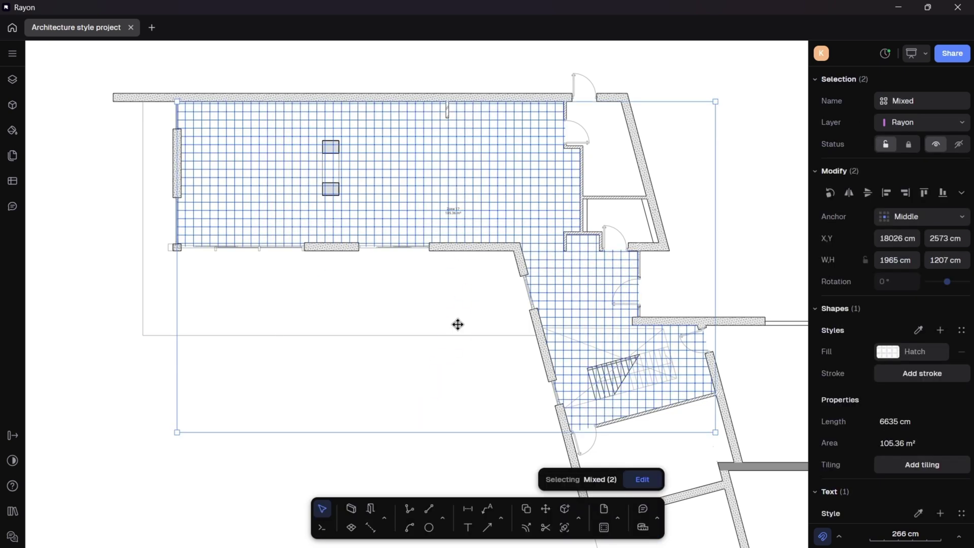
pyautogui.doubleClick(450, 211)
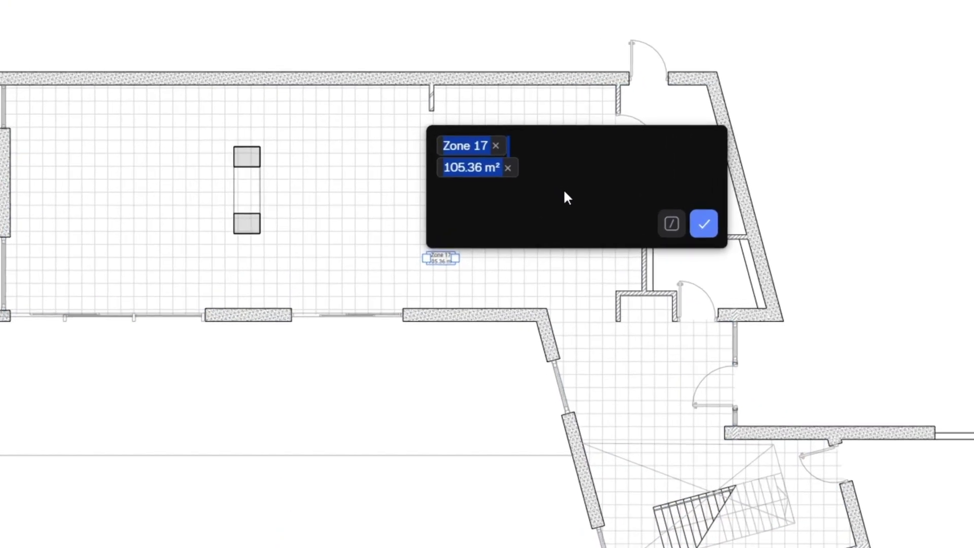
pyautogui.click(476, 147)
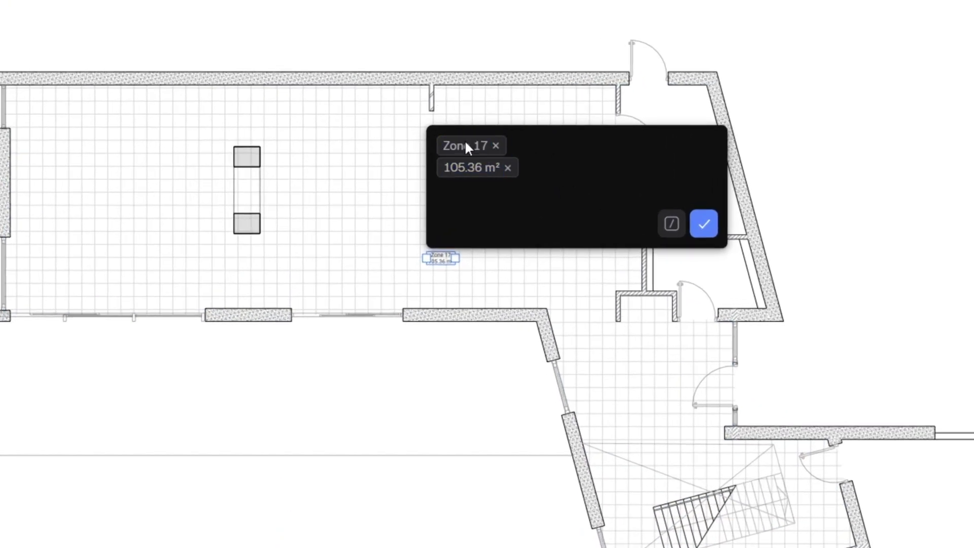
pyautogui.press('Escape')
# Change the new zone's fill from a hatch to a texture using the Chevron pattern
pyautogui.click(467, 253)
pyautogui.click(887, 350)
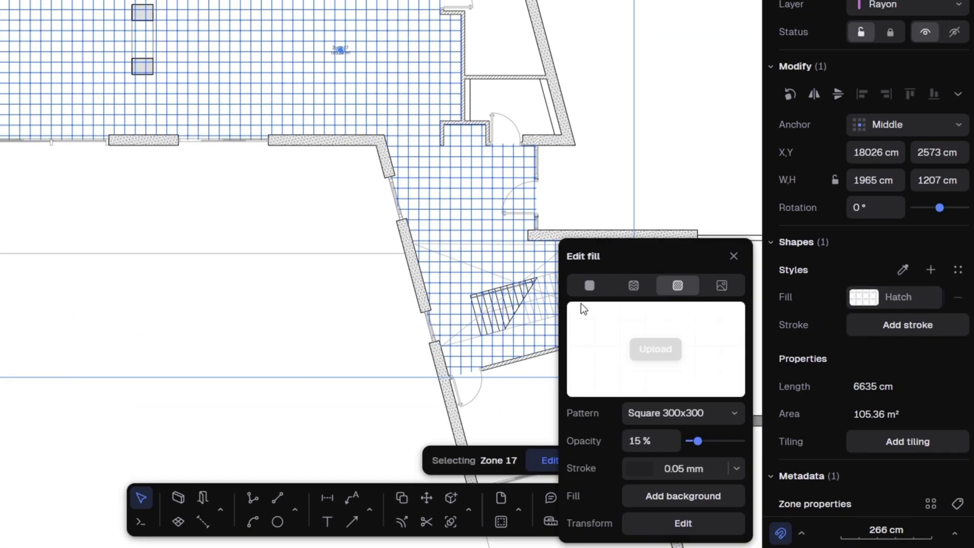
pyautogui.click(590, 286)
pyautogui.click(634, 313)
pyautogui.click(659, 440)
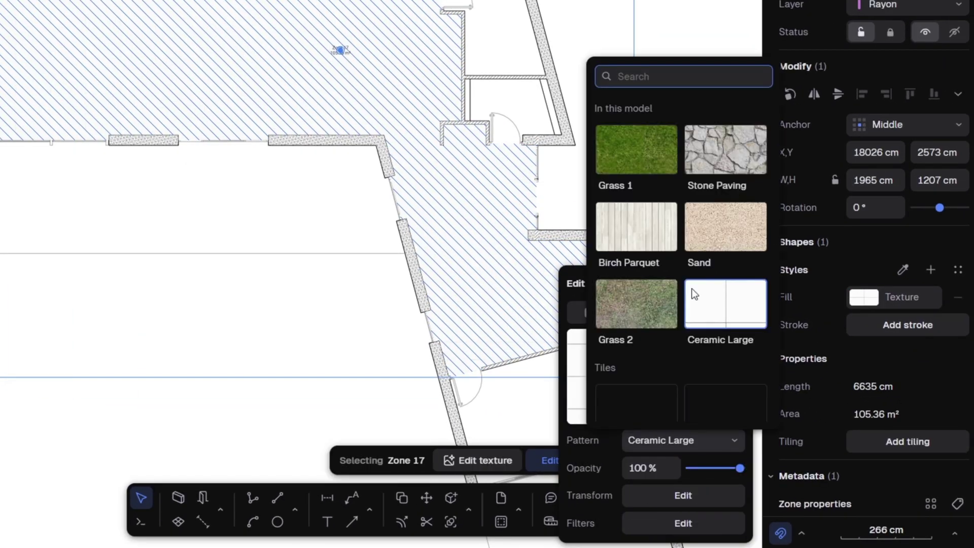
pyautogui.scroll(-6, 683, 256)
pyautogui.scroll(-5, 684, 250)
pyautogui.click(636, 353)
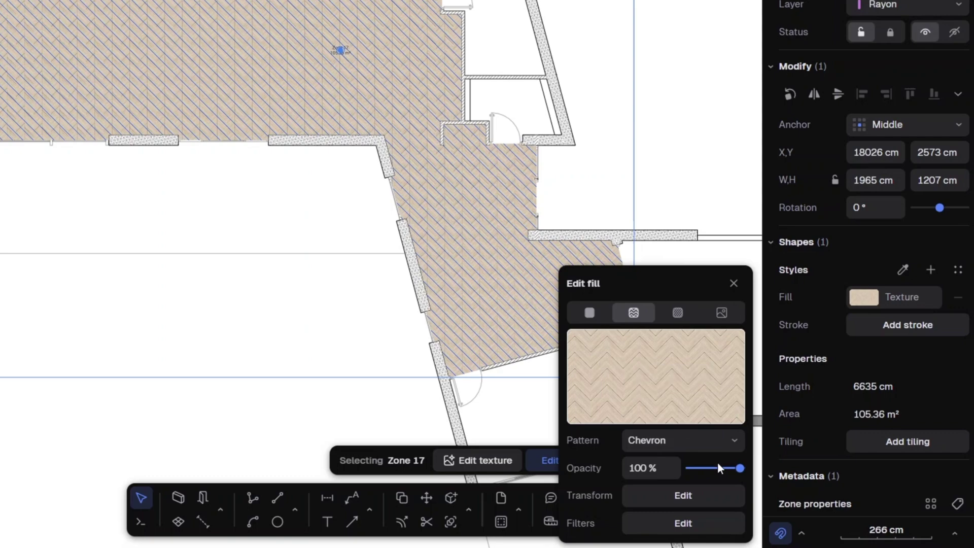
# Replace the zone's floor texture with the Strip Light pattern
pyautogui.click(701, 439)
pyautogui.scroll(-5, 653, 371)
pyautogui.scroll(-5, 631, 284)
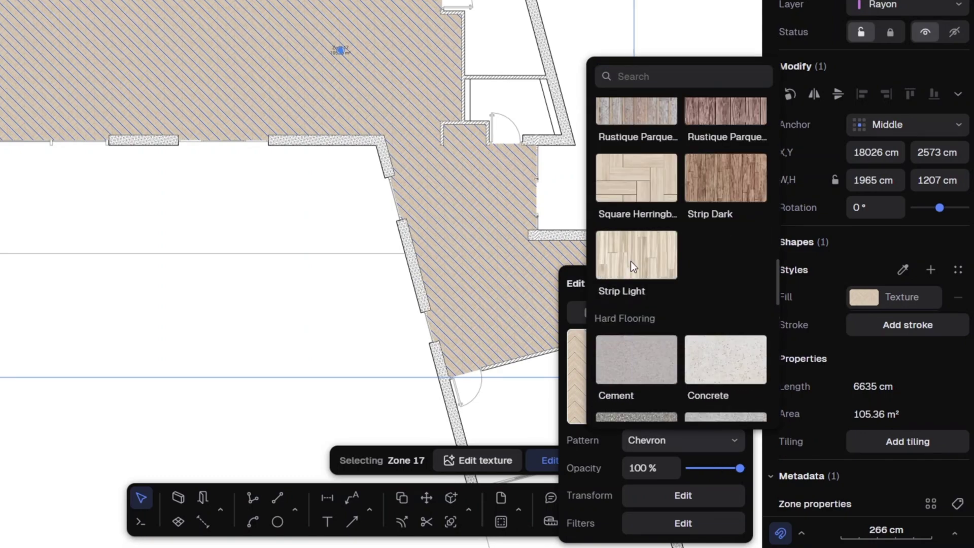
pyautogui.click(631, 261)
# Set the scale of the zone's Strip Light texture to 12
pyautogui.click(644, 499)
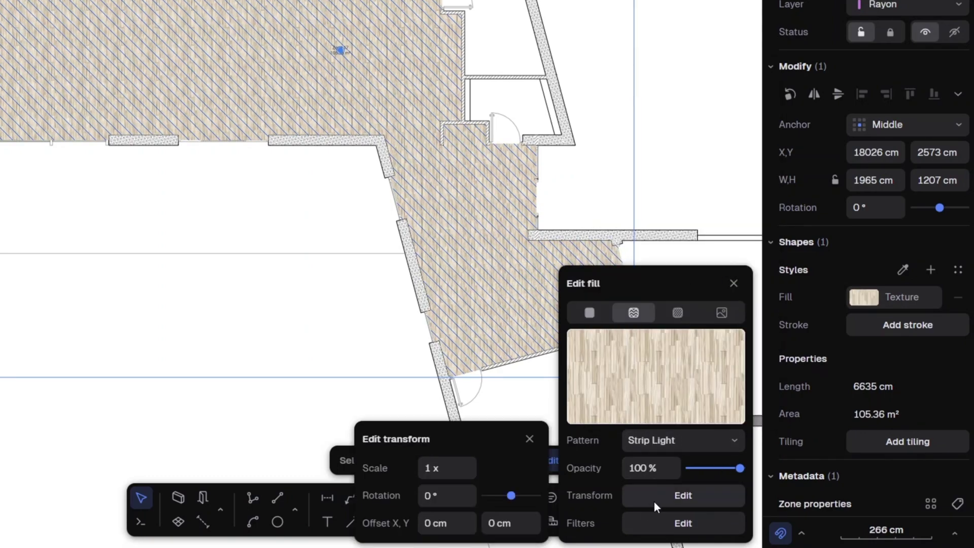
pyautogui.click(470, 471)
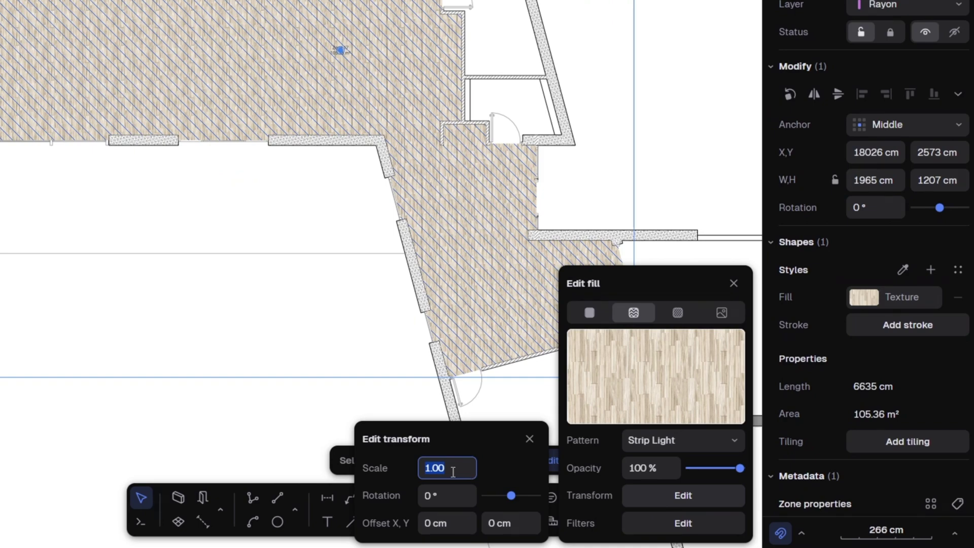
pyautogui.write('12')
pyautogui.press('Return')
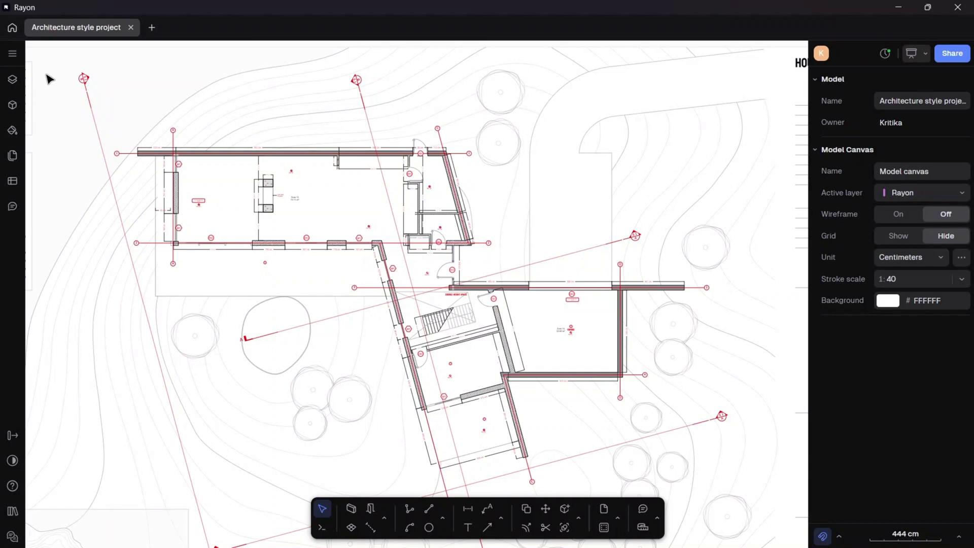
# Create a table and limit it to the Zone category by excluding walls and blocks
pyautogui.click(12, 182)
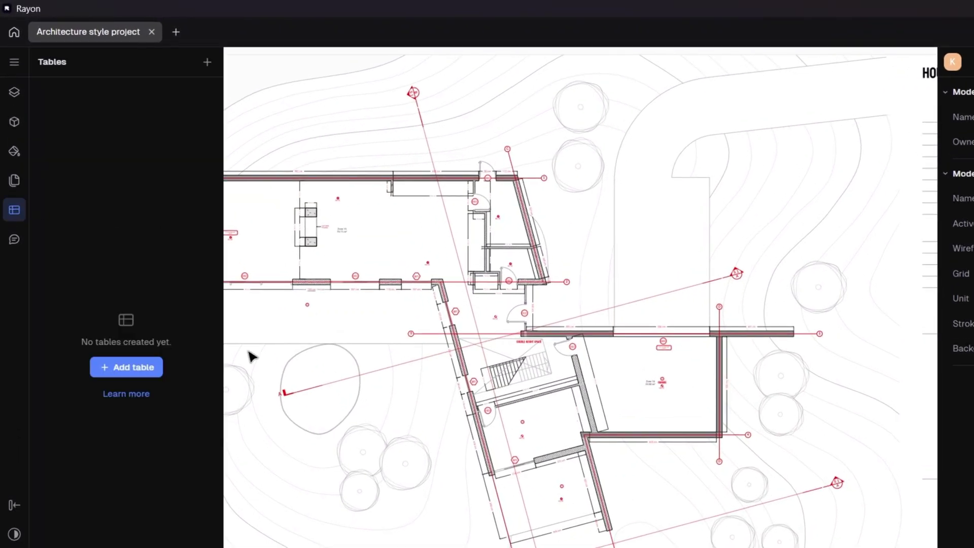
pyautogui.click(128, 361)
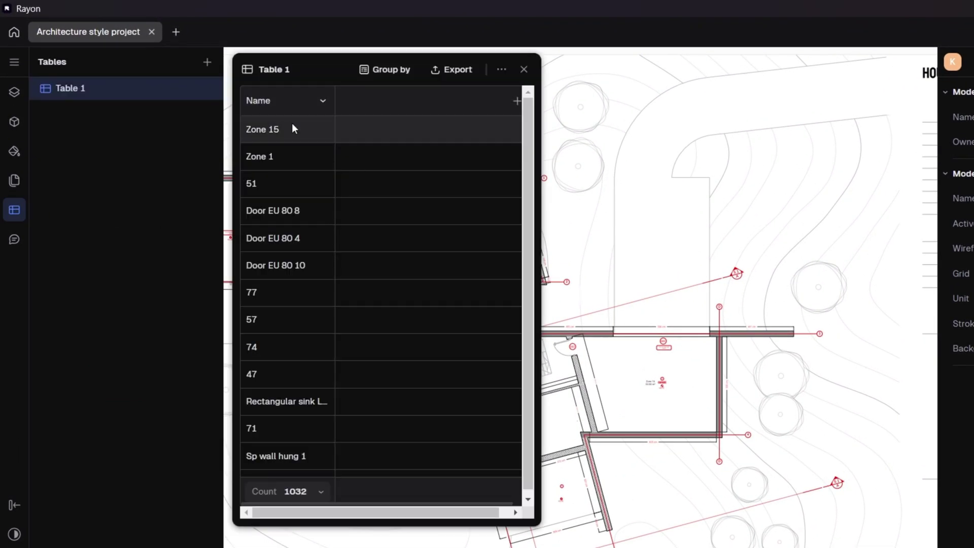
pyautogui.click(500, 70)
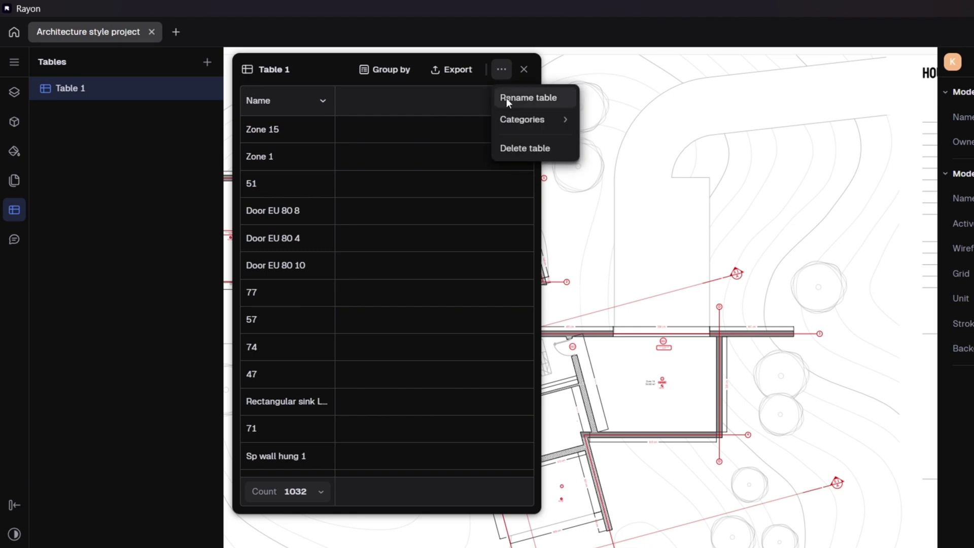
pyautogui.moveTo(504, 121)
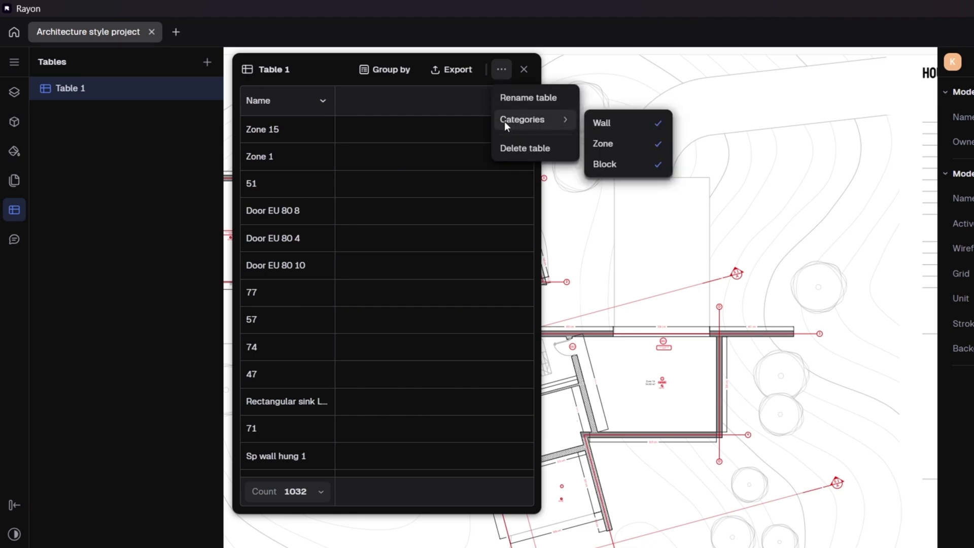
pyautogui.click(658, 126)
pyautogui.click(662, 166)
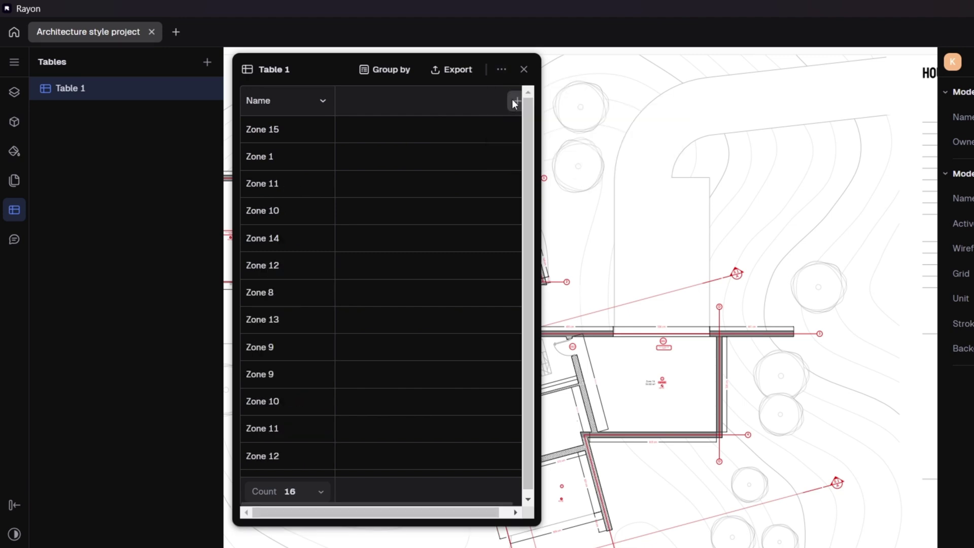
# Add an Area column to the zone table
pyautogui.click(515, 101)
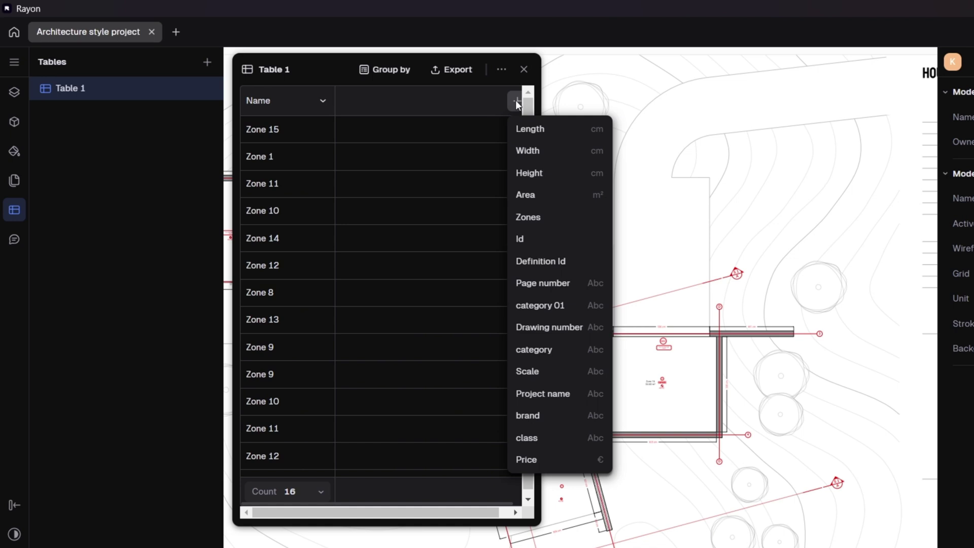
pyautogui.click(534, 196)
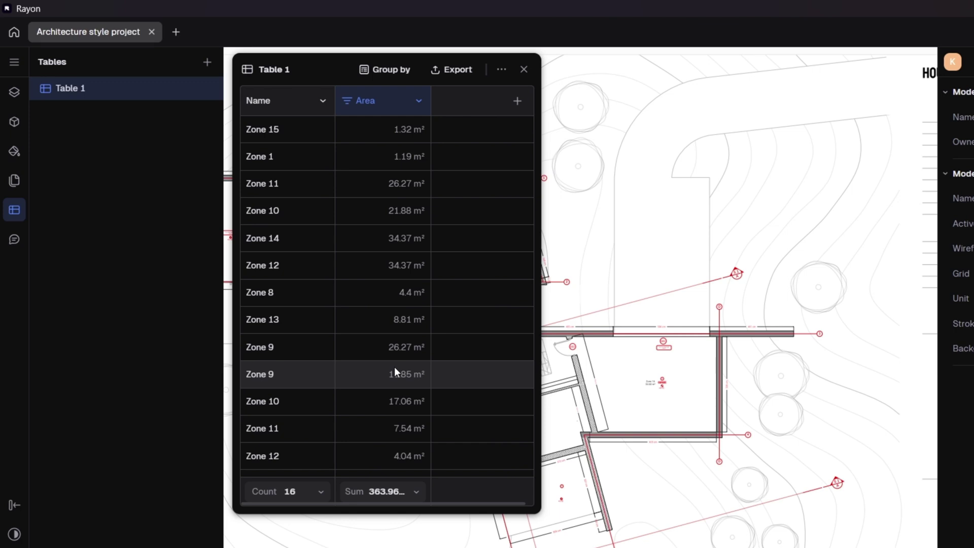
# Compare the Zone 16 area in the table with its label in the garage, and close the table
pyautogui.scroll(-3, 395, 369)
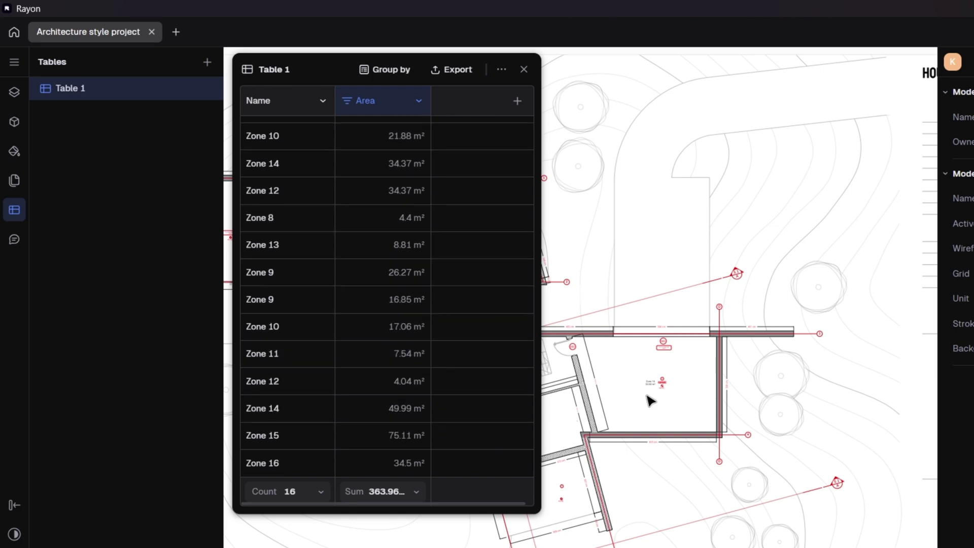
pyautogui.scroll(5, 648, 398)
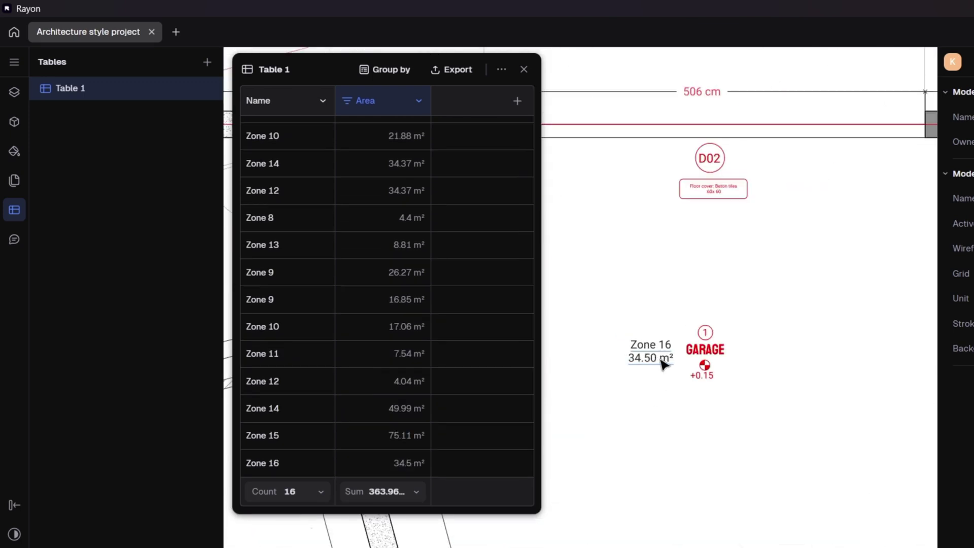
pyautogui.click(661, 363)
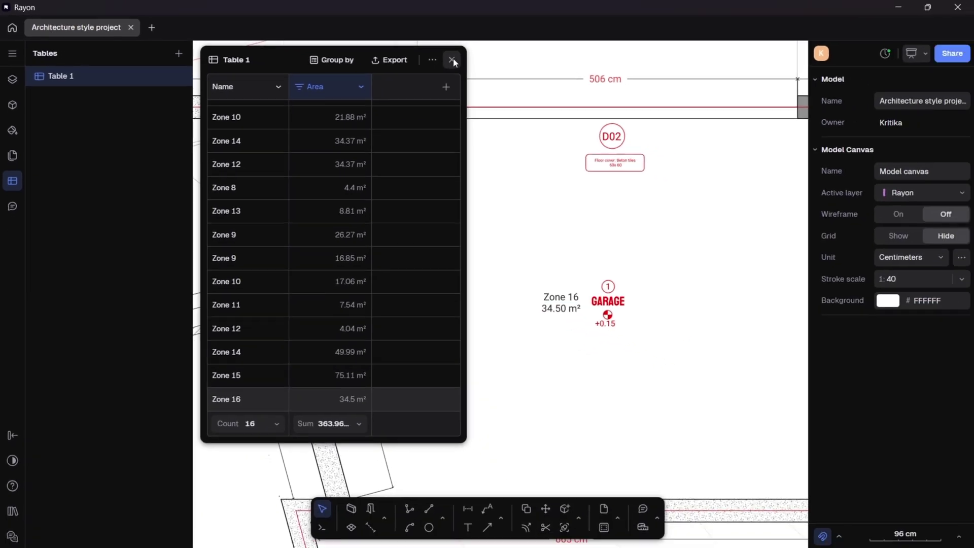
pyautogui.click(453, 60)
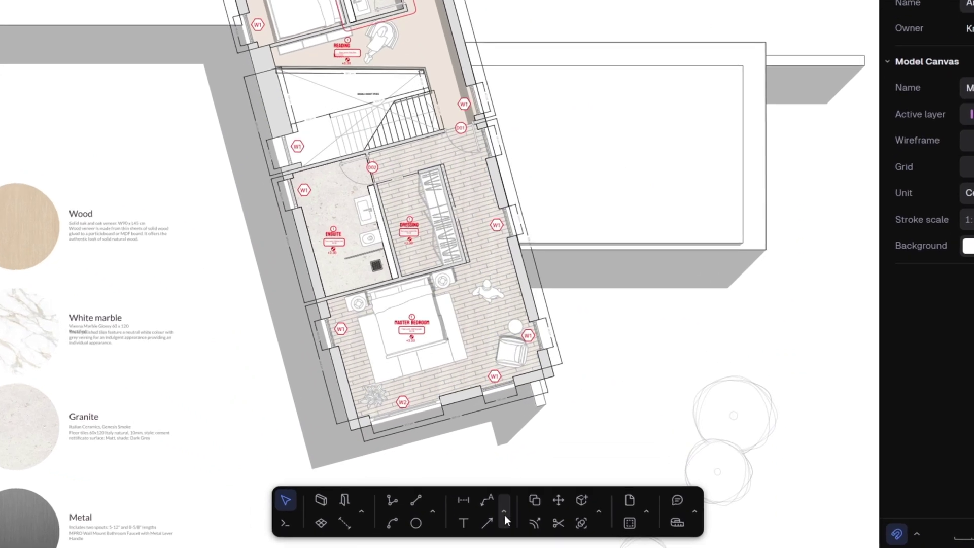
# Bucket-fill the bed cover in Bedroom 03 with solid colour D2D2D2 at 100% opacity
pyautogui.click(599, 510)
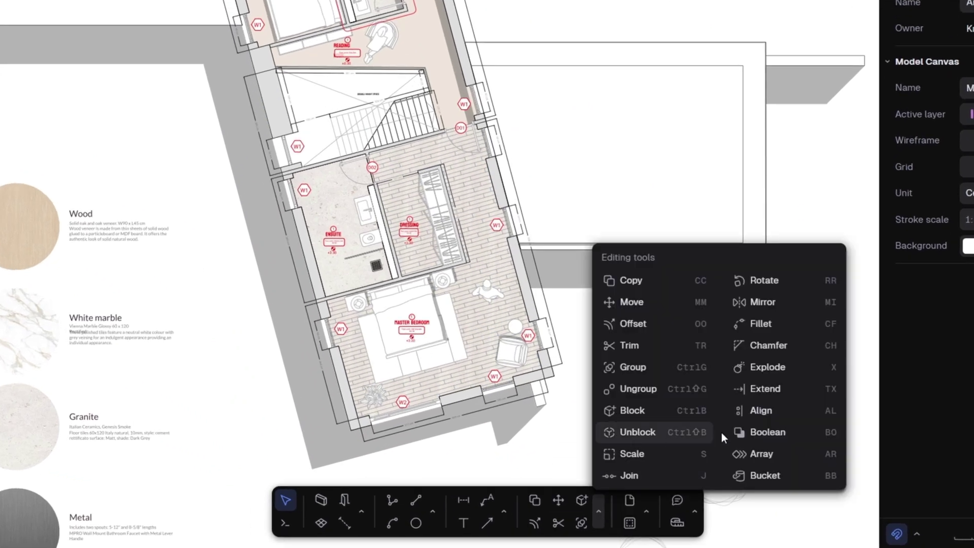
pyautogui.click(762, 477)
pyautogui.click(968, 81)
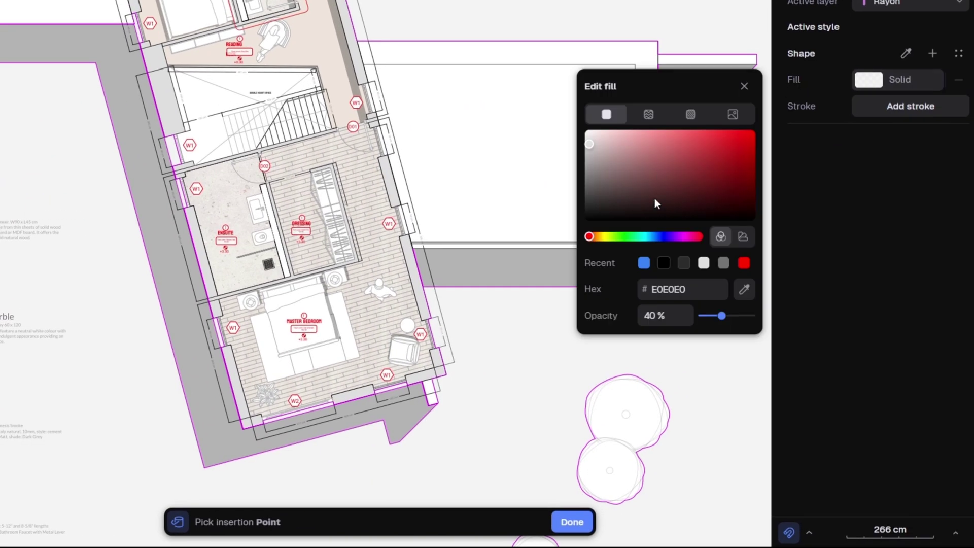
pyautogui.click(664, 263)
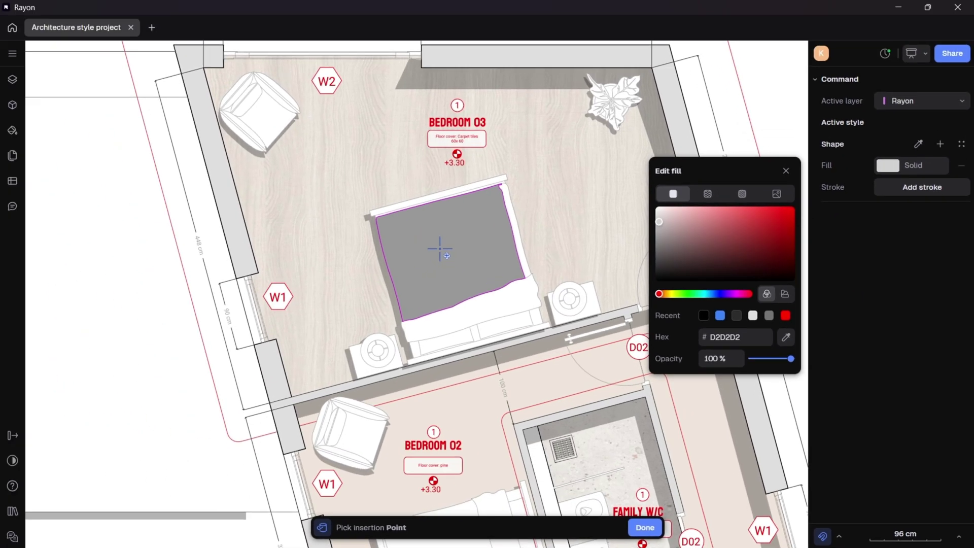
pyautogui.click(440, 248)
# Set the bucket's solid fill colour to brown B39C85
pyautogui.click(888, 165)
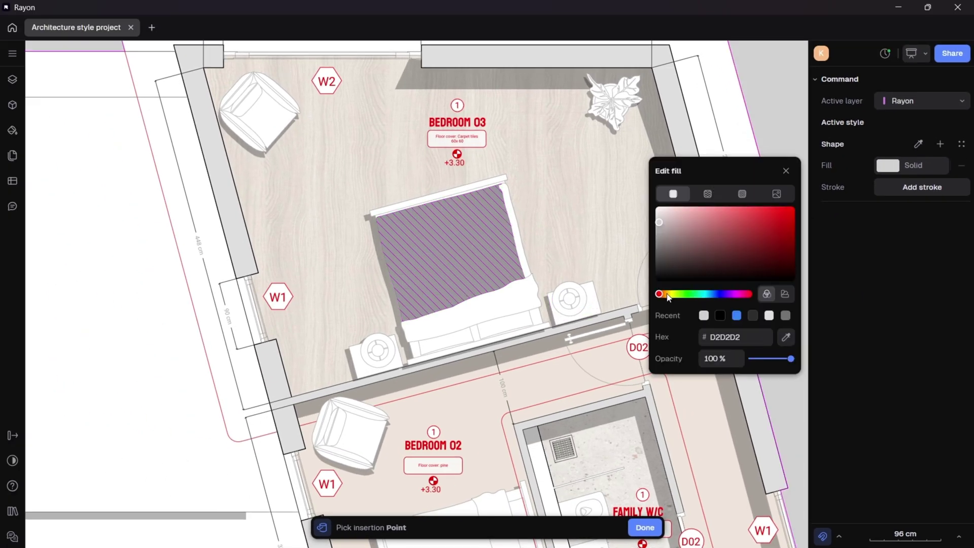
pyautogui.click(667, 294)
pyautogui.moveTo(699, 236); pyautogui.dragTo(698, 212)
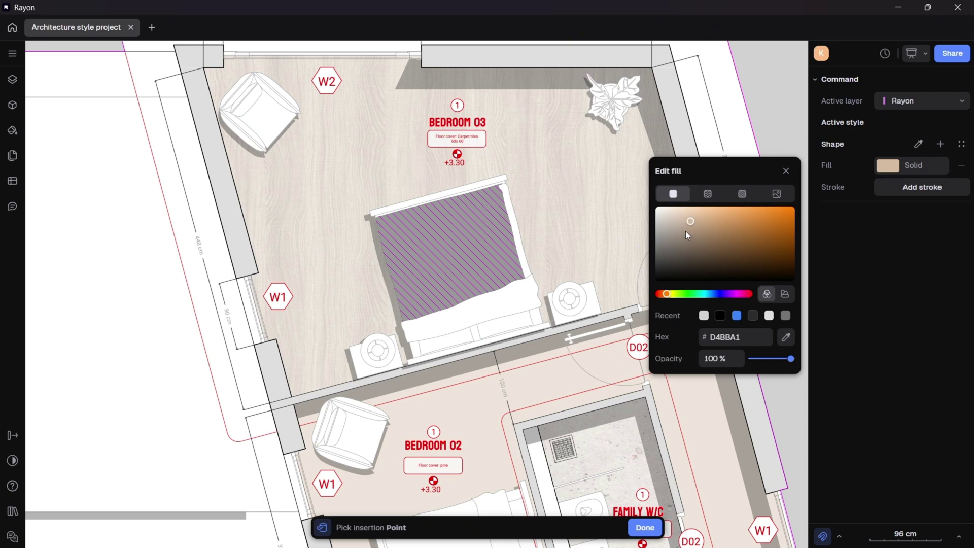
pyautogui.click(693, 230)
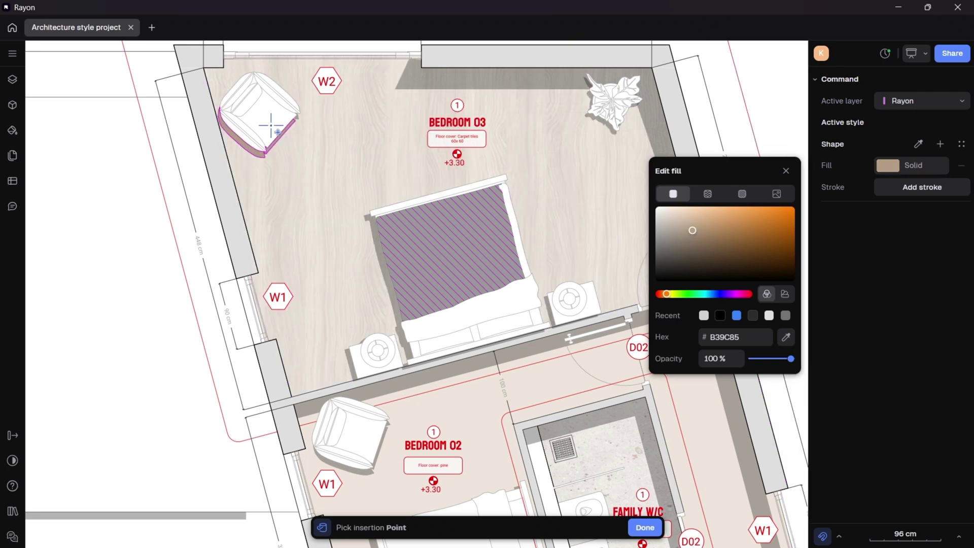
# Bucket-fill the armchair in Bedroom 03 with brown B39C85 and the corner plant's leaves with a solid dark green
pyautogui.click(269, 99)
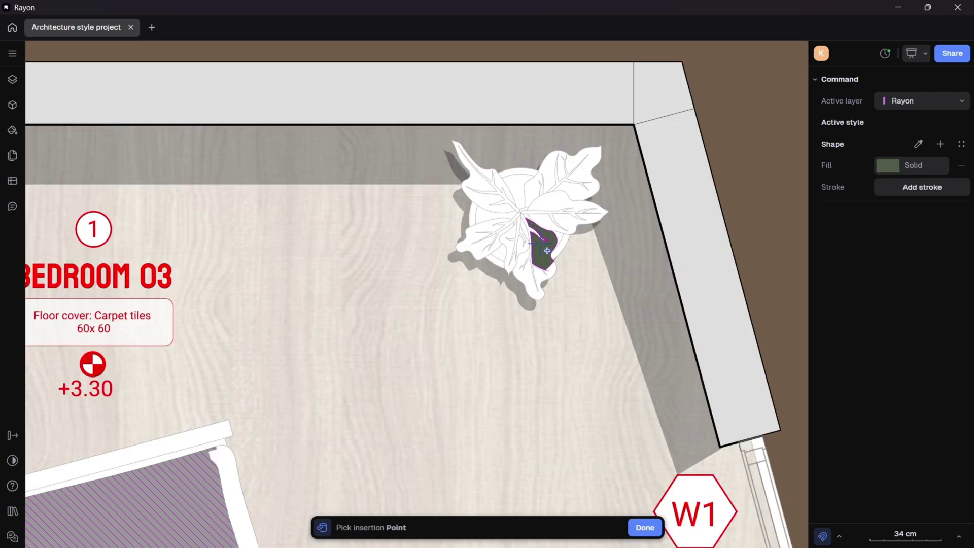
pyautogui.click(546, 249)
pyautogui.click(558, 222)
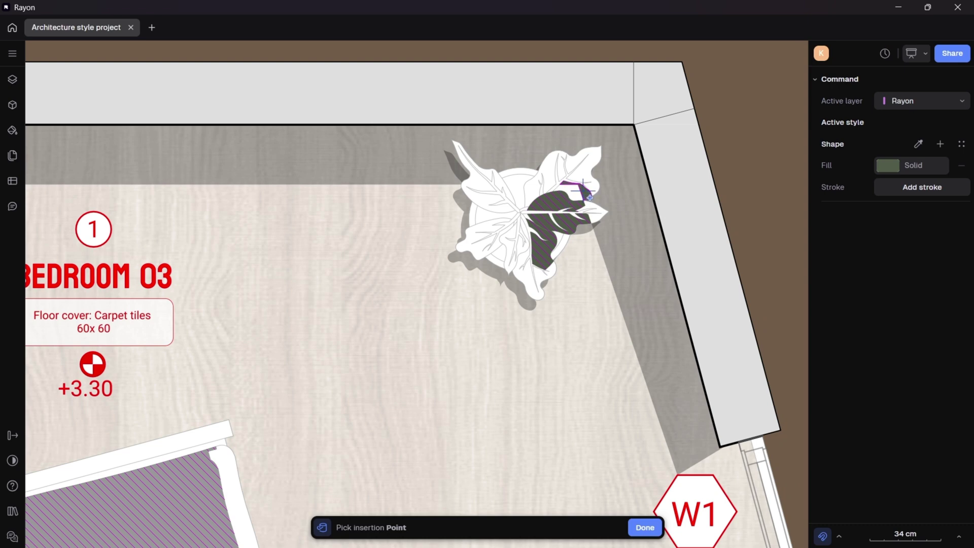
pyautogui.click(589, 198)
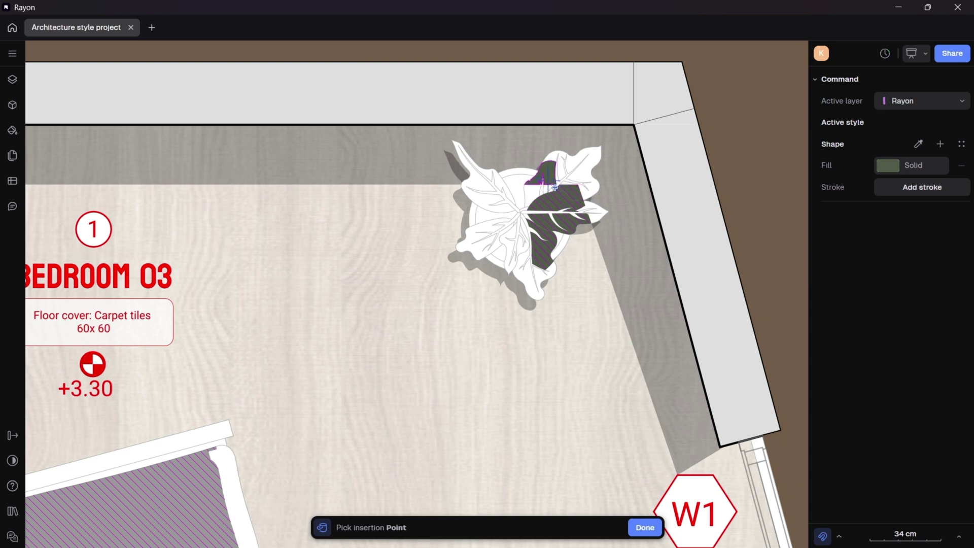
pyautogui.click(487, 189)
pyautogui.click(474, 203)
pyautogui.click(496, 234)
pyautogui.click(654, 259)
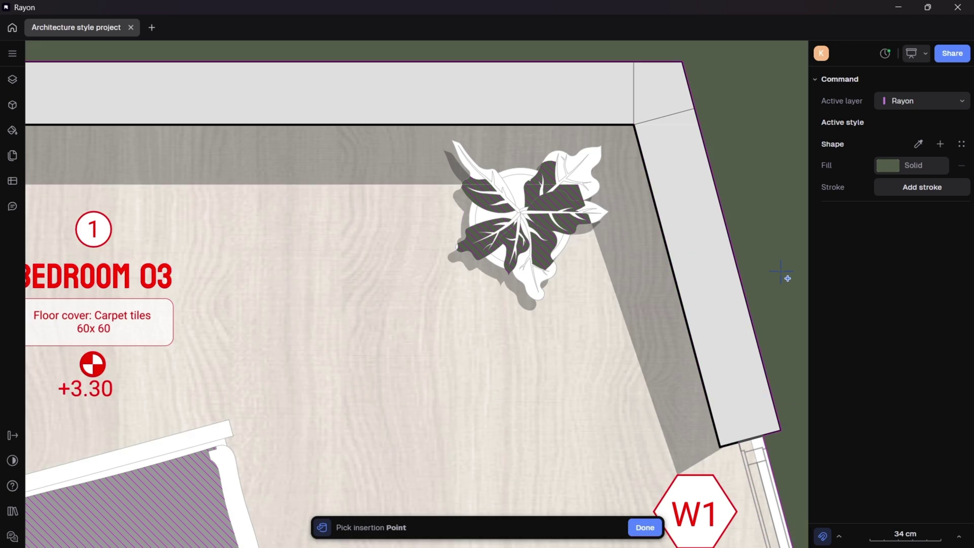
pyautogui.scroll(-5, 663, 223)
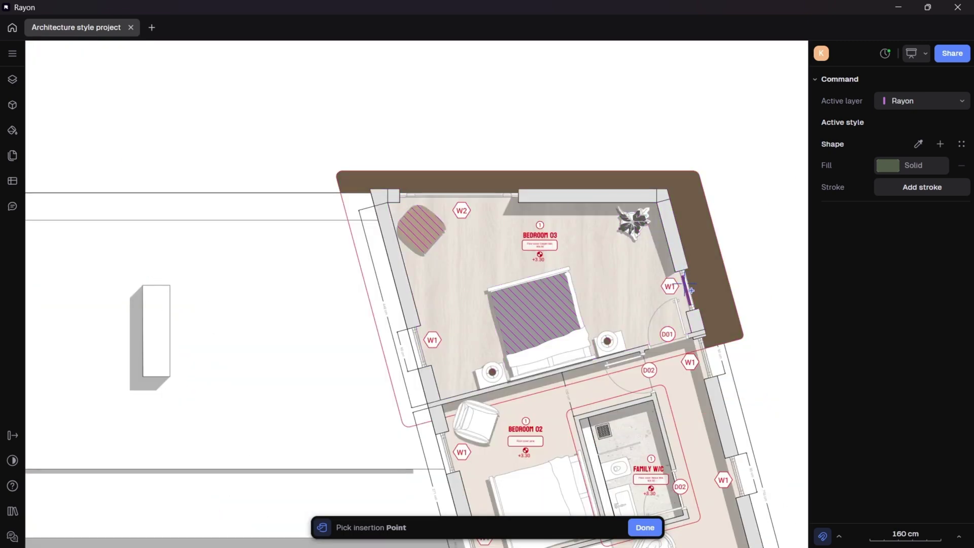
pyautogui.press('Escape')
pyautogui.scroll(2, 605, 354)
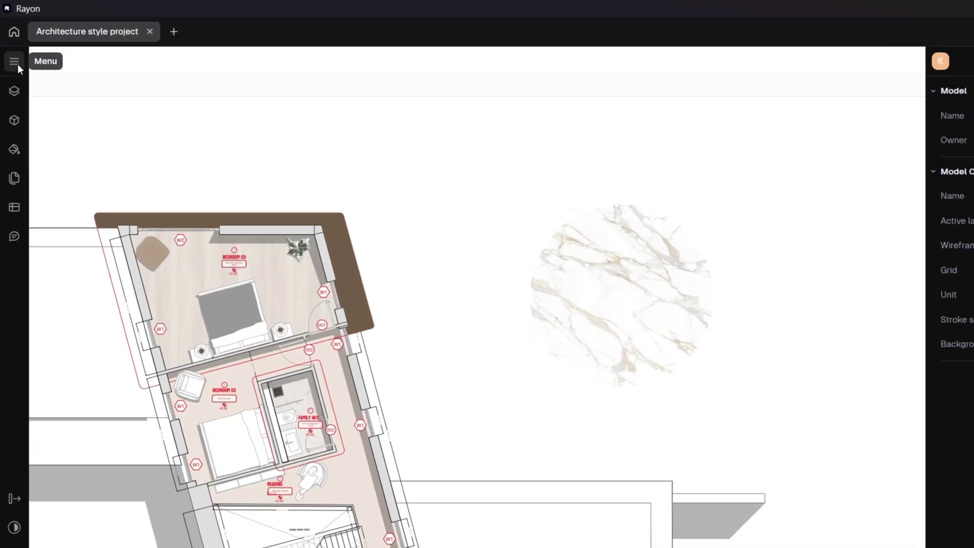
# Import the armchair image Screenshot (2) into the model canvas and resize it beside the floor plan
pyautogui.click(17, 64)
pyautogui.moveTo(63, 156)
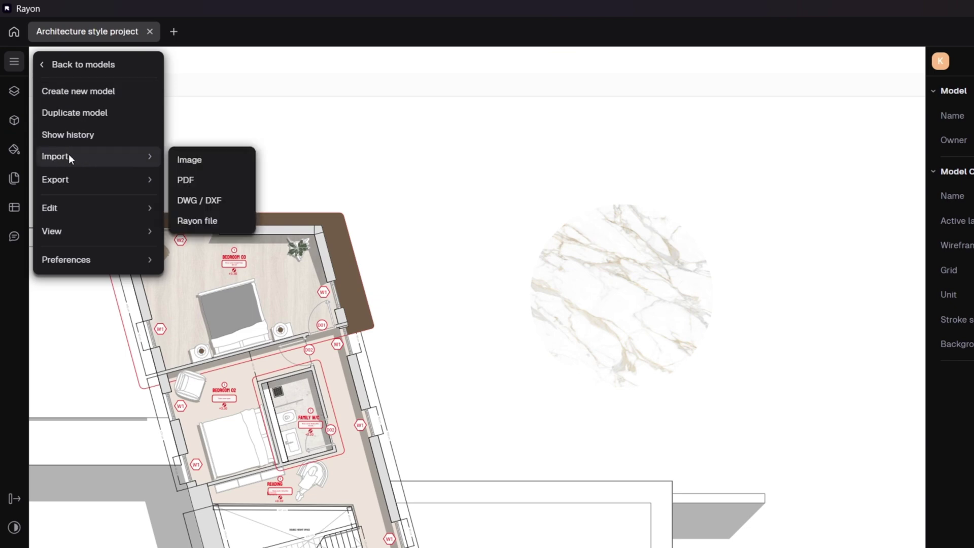
pyautogui.click(220, 160)
pyautogui.click(168, 155)
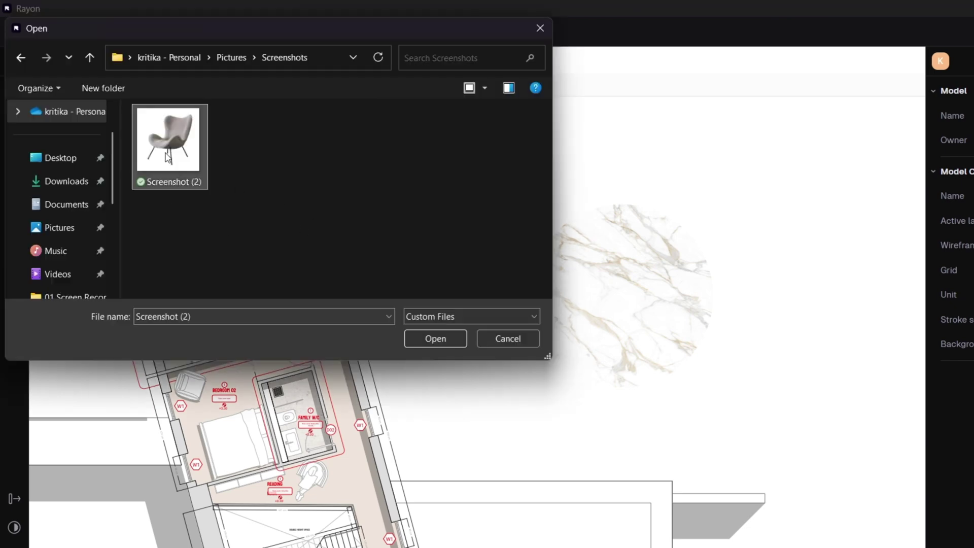
pyautogui.click(416, 333)
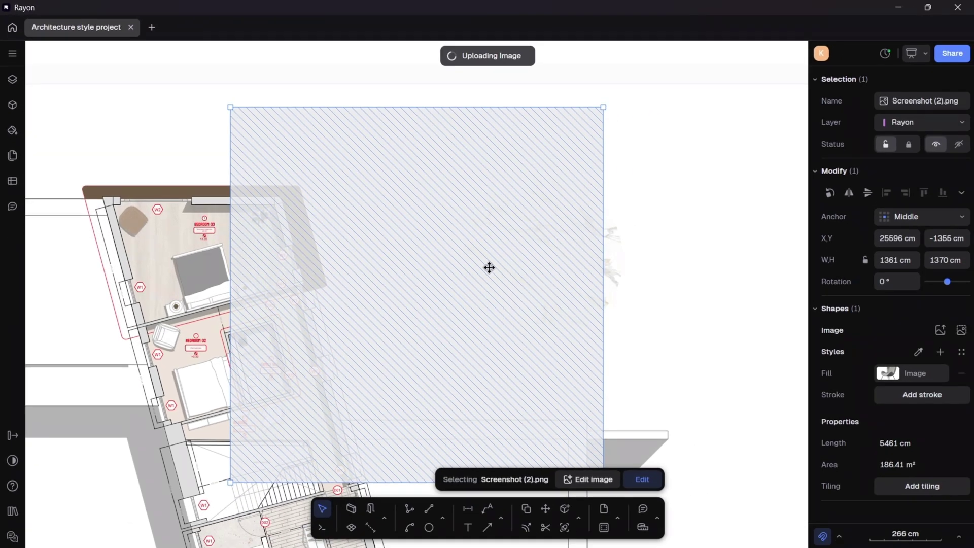
pyautogui.scroll(-3, 414, 211)
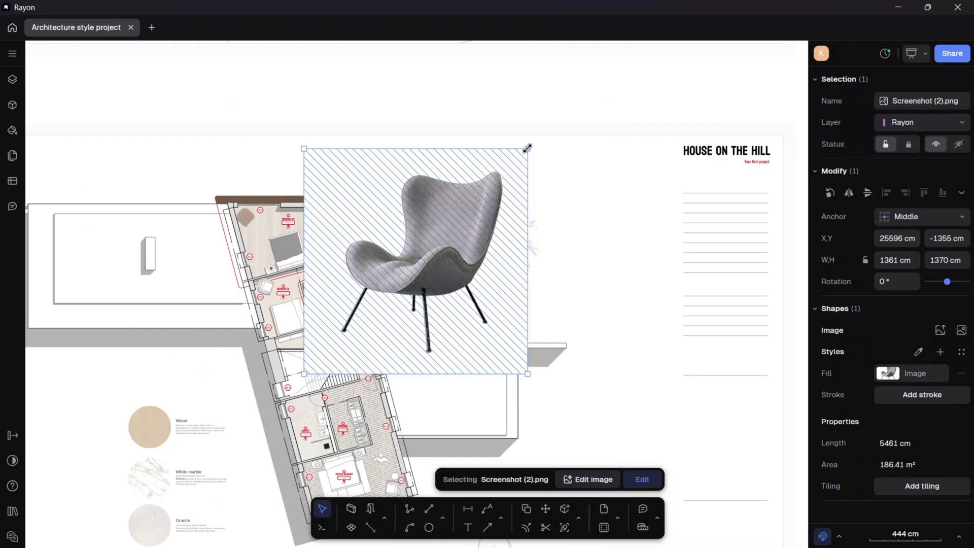
pyautogui.moveTo(527, 148); pyautogui.dragTo(596, 231)
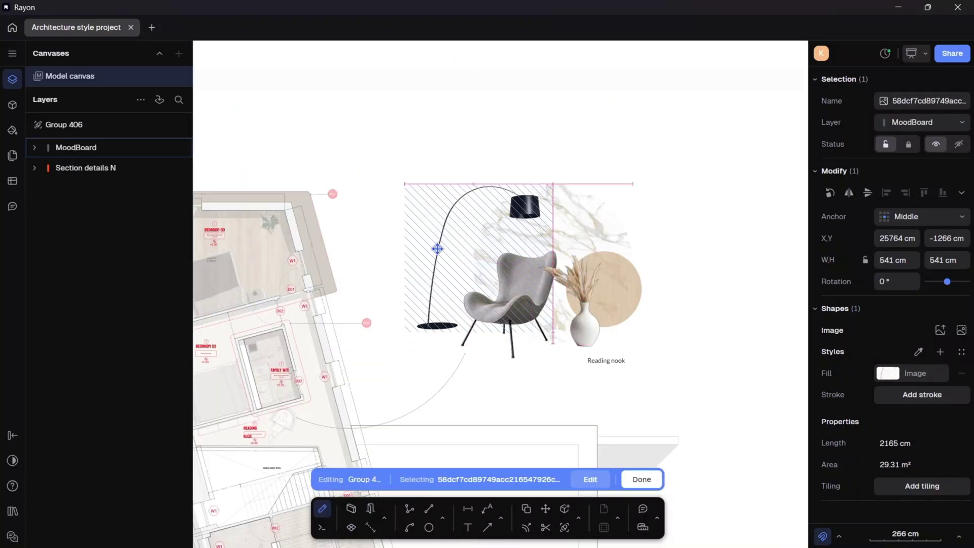
# Rearrange the floor lamp, the vase and the wood circle around the armchair in the Reading nook mood board group
pyautogui.moveTo(437, 248); pyautogui.dragTo(432, 261)
pyautogui.click(588, 323)
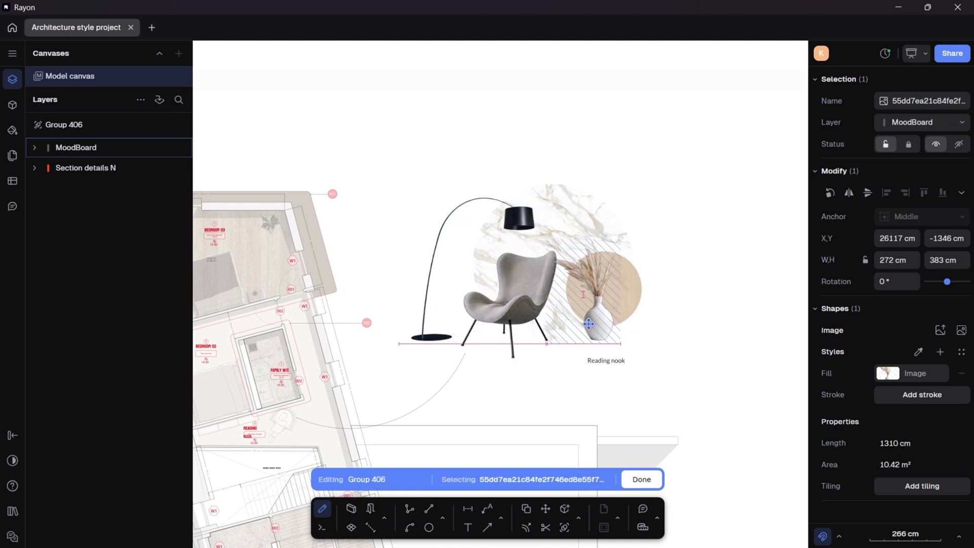
pyautogui.moveTo(588, 324); pyautogui.dragTo(584, 329)
pyautogui.moveTo(631, 294); pyautogui.dragTo(622, 265)
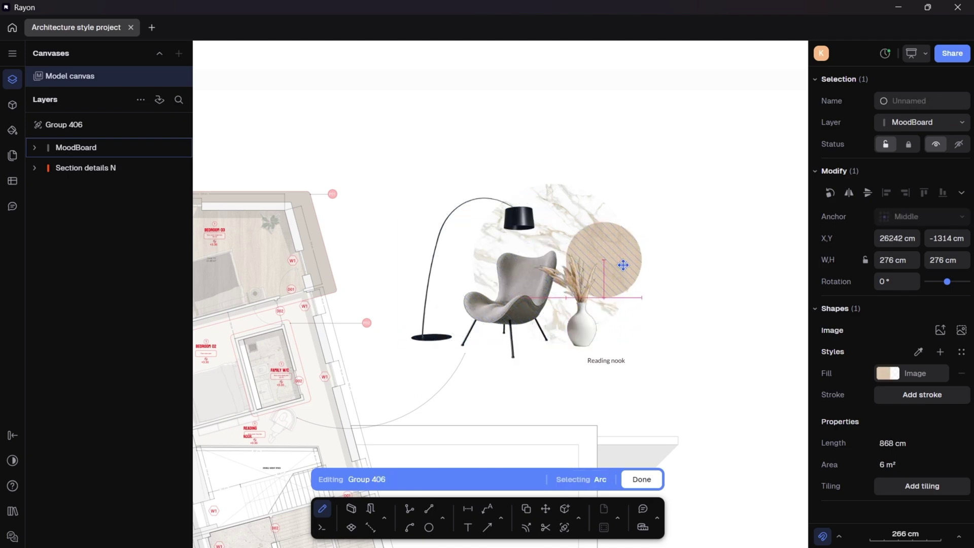
pyautogui.click(730, 286)
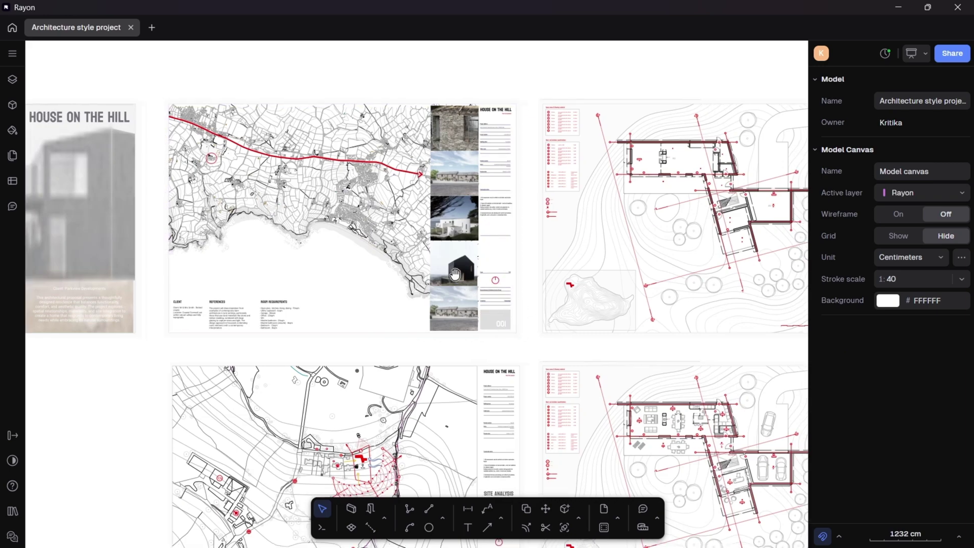
# Create a new paper canvas and add a landscape page in A3 format to it
pyautogui.scroll(-5, 413, 217)
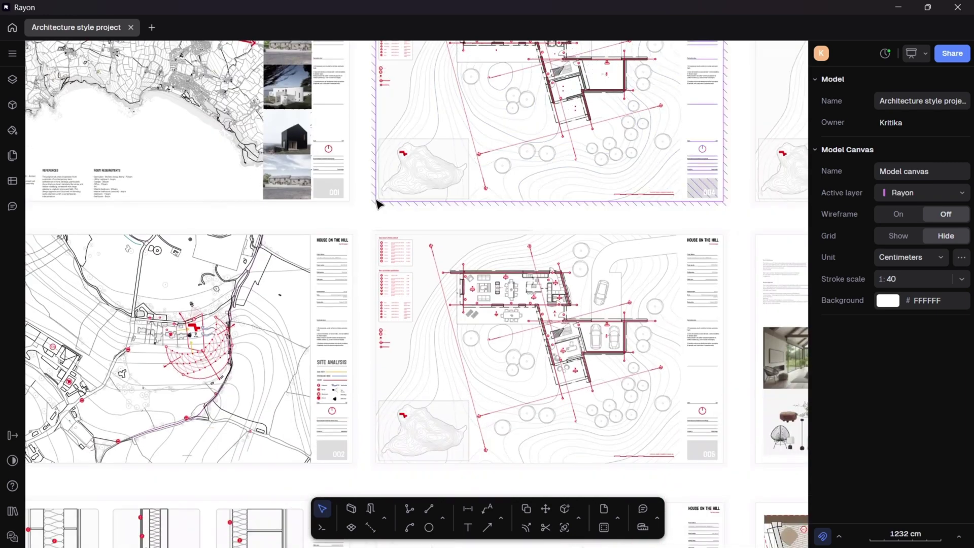
pyautogui.scroll(3, 409, 206)
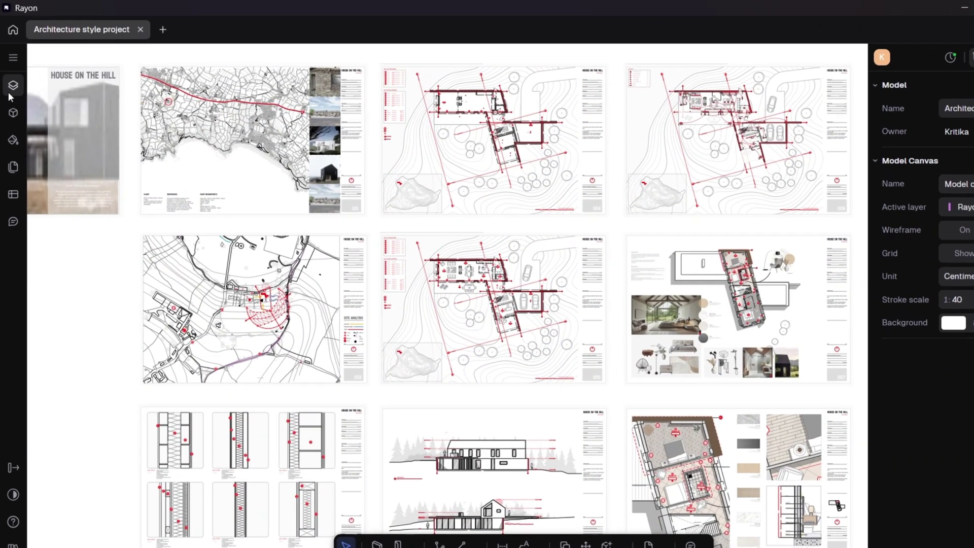
pyautogui.click(13, 80)
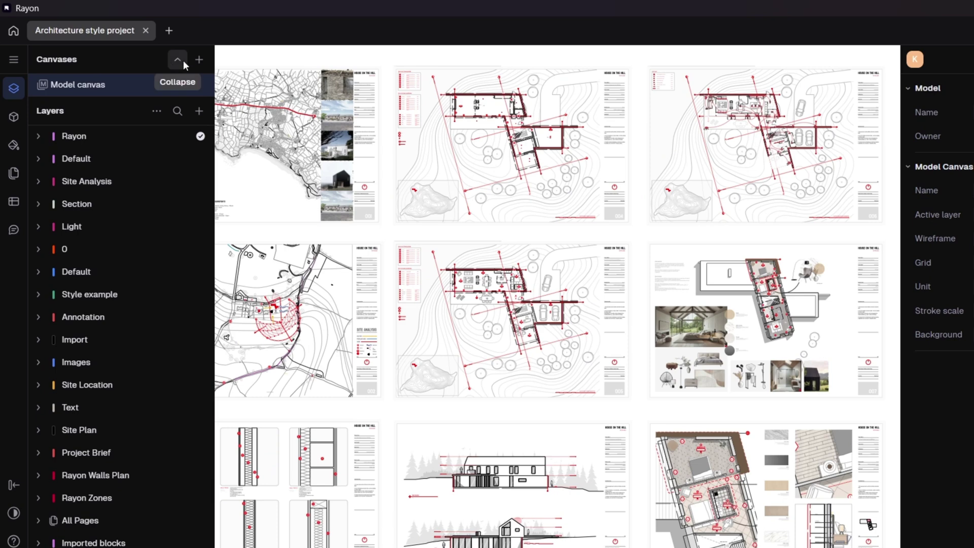
pyautogui.click(197, 61)
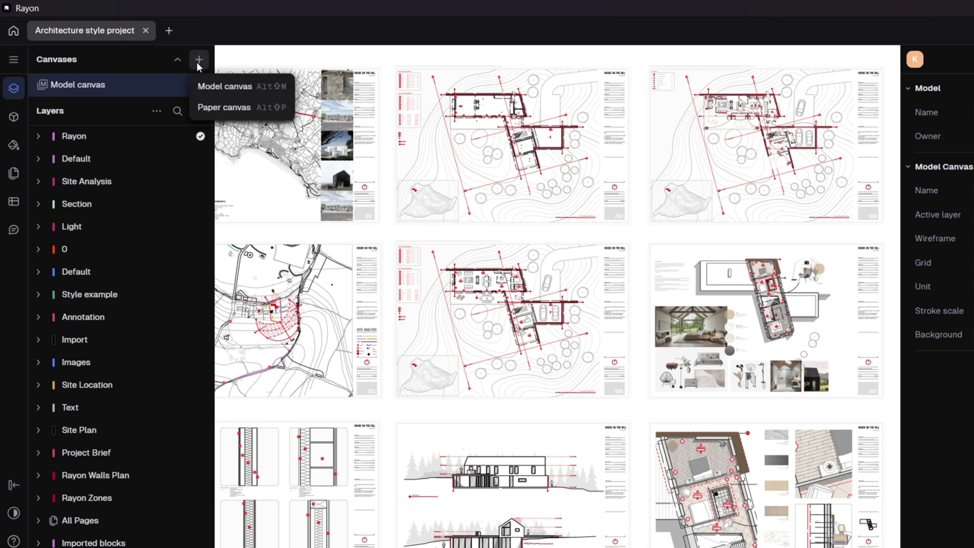
pyautogui.click(210, 107)
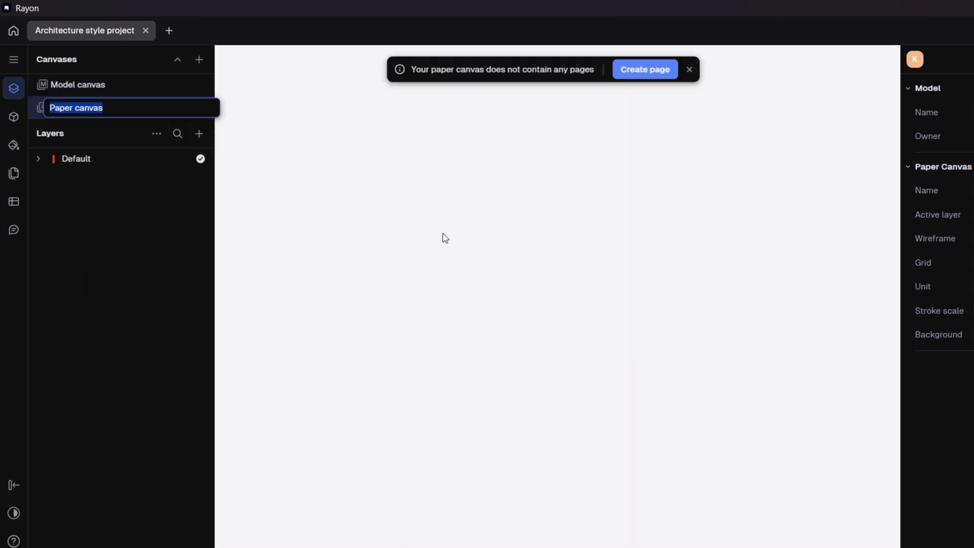
pyautogui.click(645, 69)
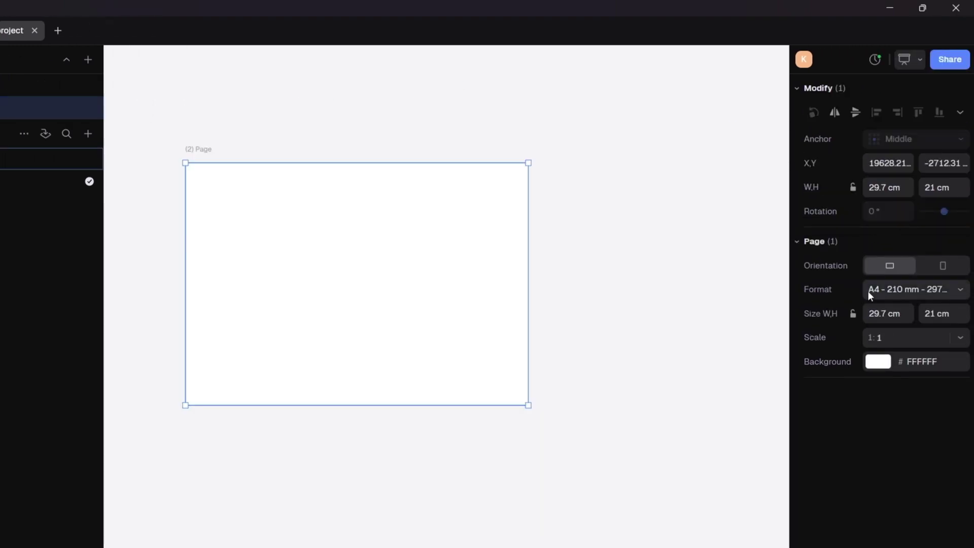
pyautogui.click(908, 291)
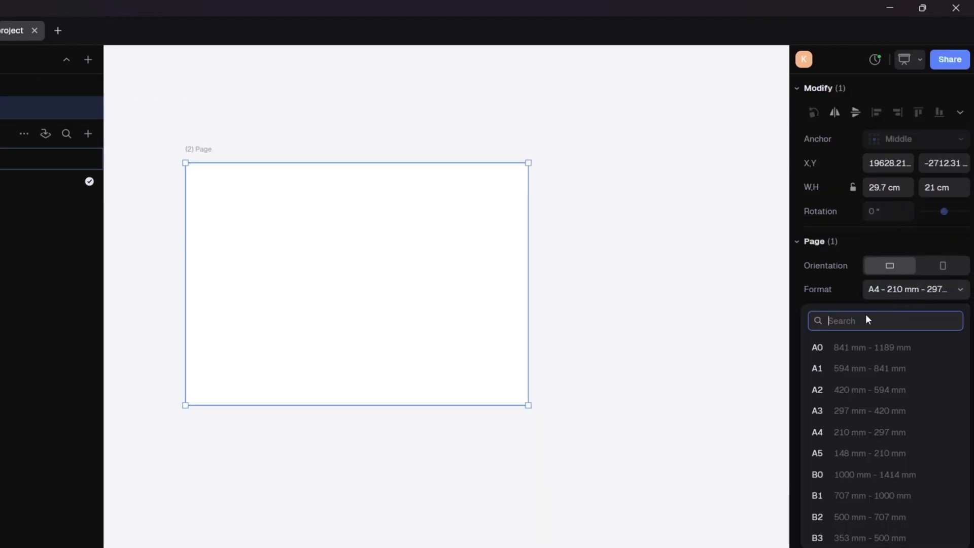
pyautogui.click(820, 412)
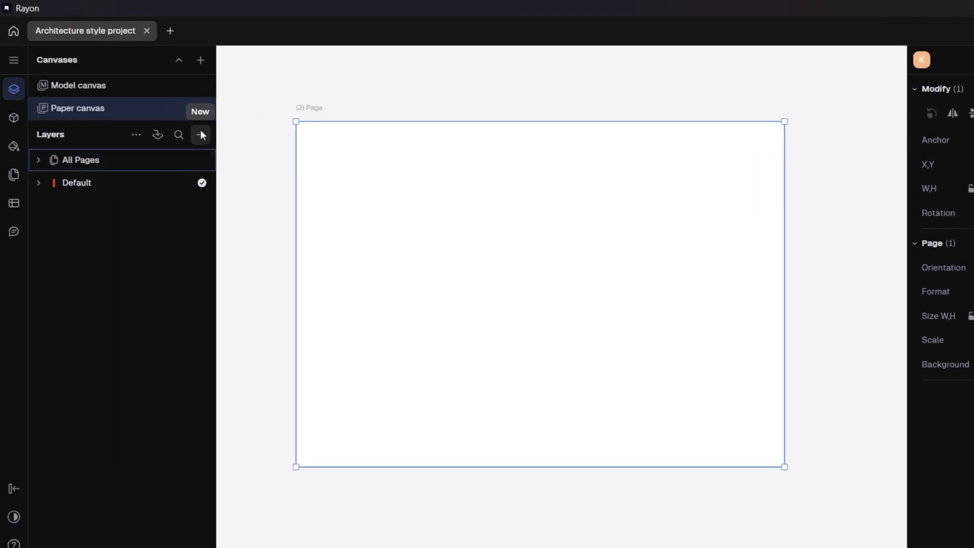
# Add a view of the model canvas to the page and set its scale to 1:125
pyautogui.click(88, 133)
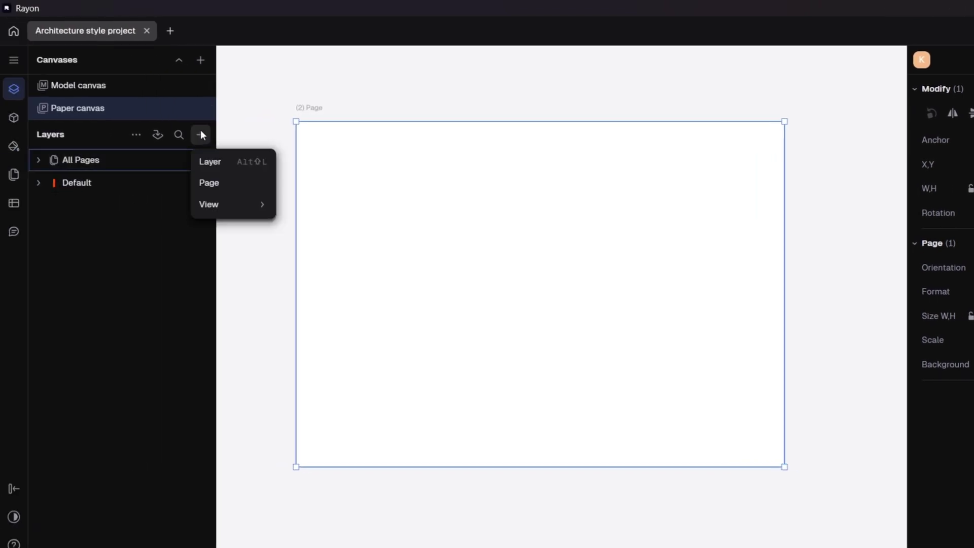
pyautogui.moveTo(207, 206)
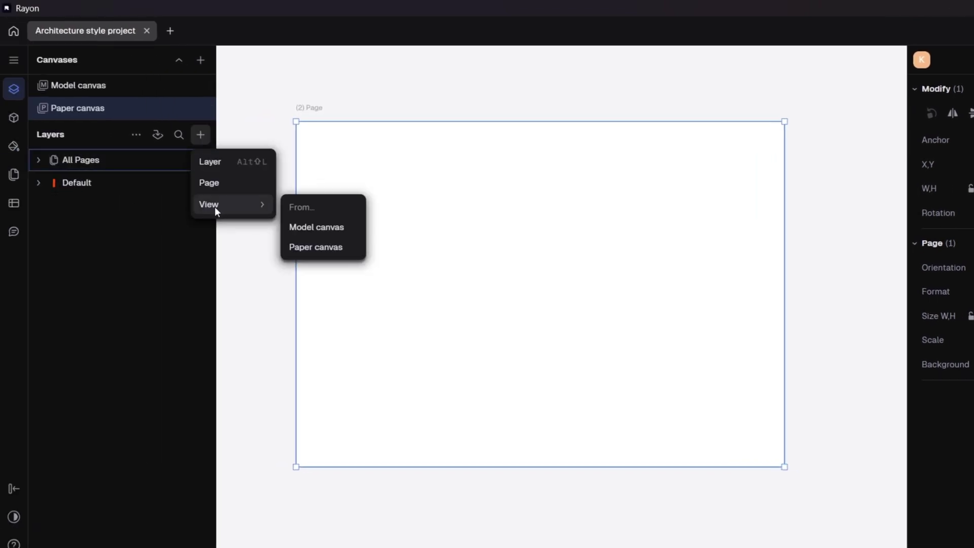
pyautogui.click(303, 227)
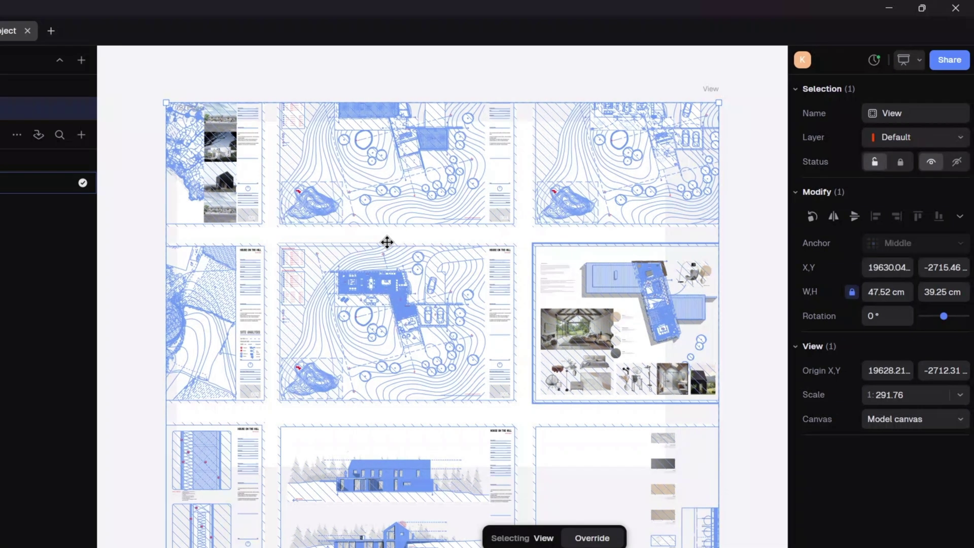
pyautogui.click(958, 398)
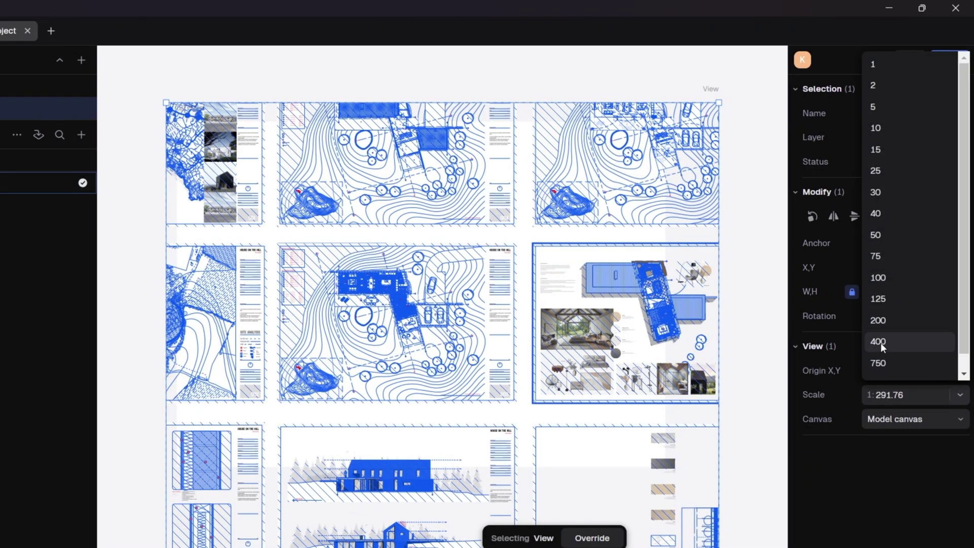
pyautogui.click(881, 297)
# Shift the model content inside the view so that sheet 005 with the furnished site plan is framed
pyautogui.doubleClick(448, 319)
pyautogui.moveTo(448, 319)
pyautogui.mouseDown(button='middle')
pyautogui.moveTo(515, 327)
pyautogui.moveTo(558, 304)
pyautogui.mouseUp(button='middle')
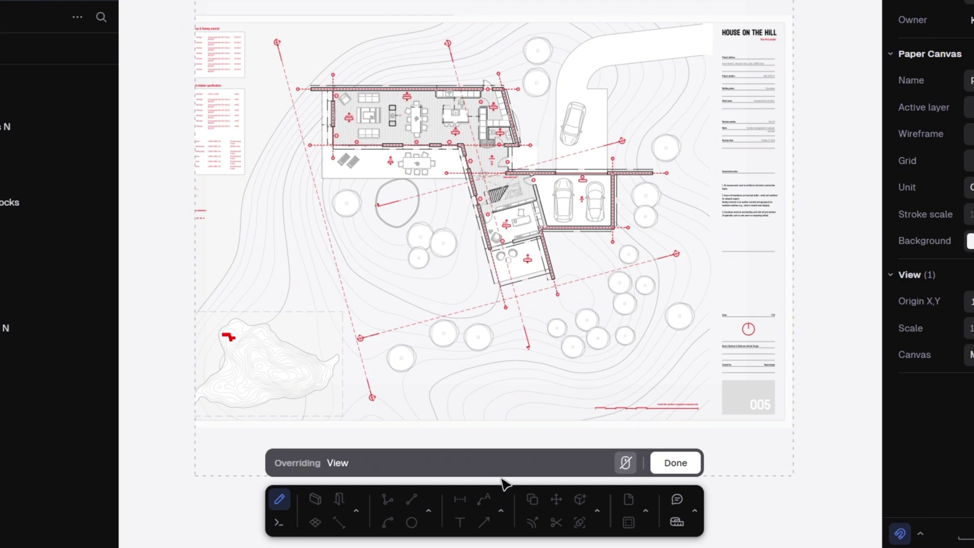
pyautogui.press('Escape')
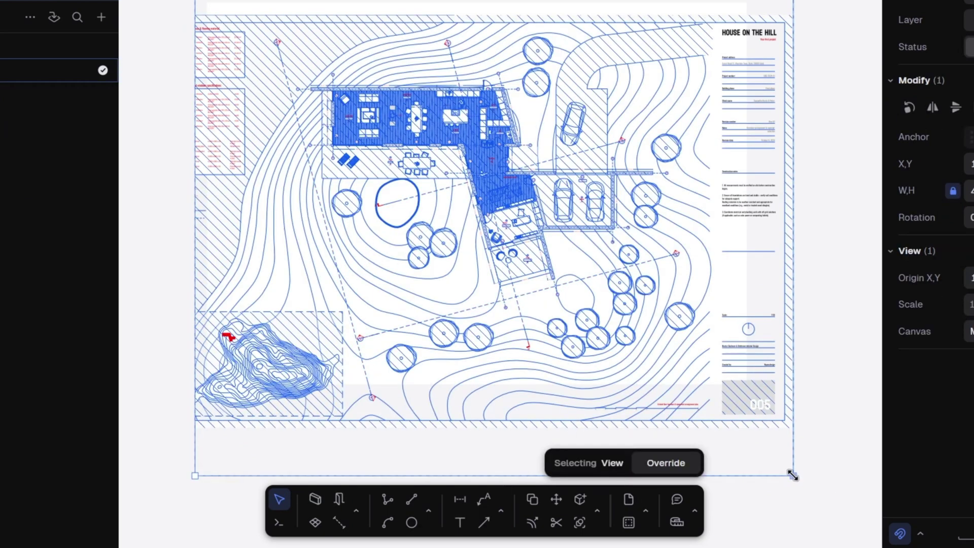
# Edit the view's clipping path and pull its corners in to the edges of sheet 005
pyautogui.click(663, 462)
pyautogui.click(793, 476)
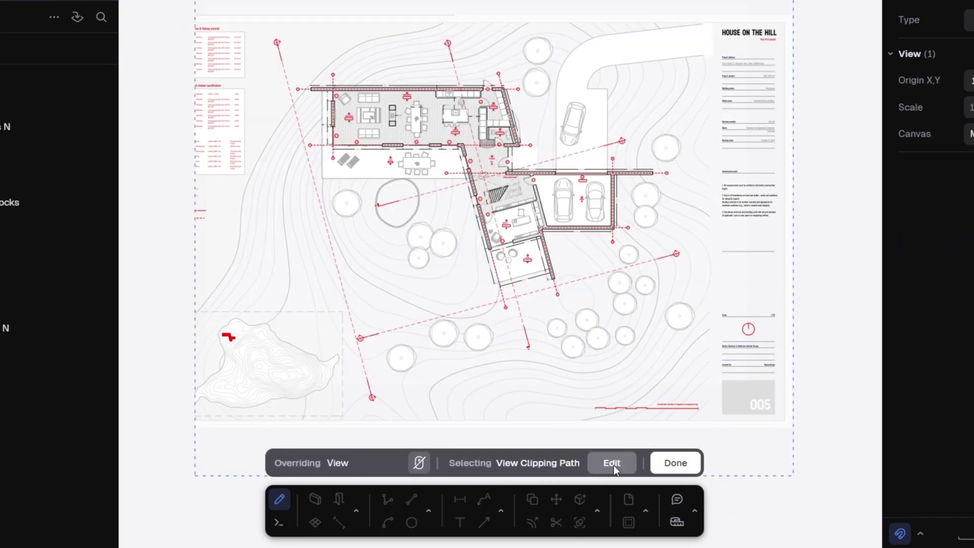
pyautogui.click(612, 464)
pyautogui.moveTo(794, 477); pyautogui.dragTo(737, 453)
pyautogui.click(737, 92)
pyautogui.moveTo(740, 96); pyautogui.dragTo(737, 119)
pyautogui.moveTo(254, 92); pyautogui.dragTo(239, 118)
pyautogui.moveTo(255, 489); pyautogui.dragTo(239, 452)
# Fine-tune the upper-left and lower-left corners of the clipping path to match the sheet's border
pyautogui.scroll(5, 233, 121)
pyautogui.moveTo(283, 115); pyautogui.dragTo(298, 125)
pyautogui.scroll(-5, 294, 133)
pyautogui.scroll(5, 358, 330)
pyautogui.moveTo(348, 301); pyautogui.dragTo(341, 298)
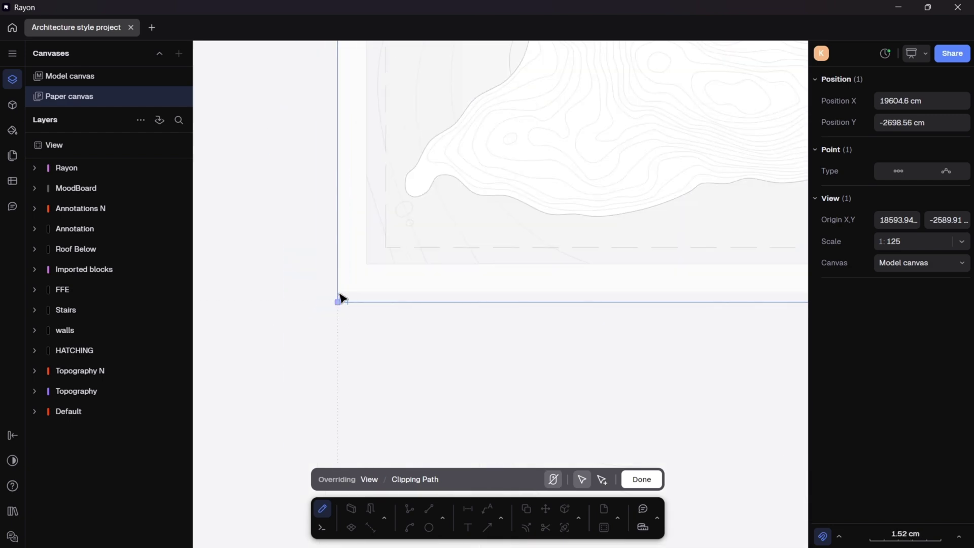
pyautogui.scroll(-5, 350, 315)
pyautogui.scroll(5, 622, 316)
pyautogui.scroll(-10, 629, 265)
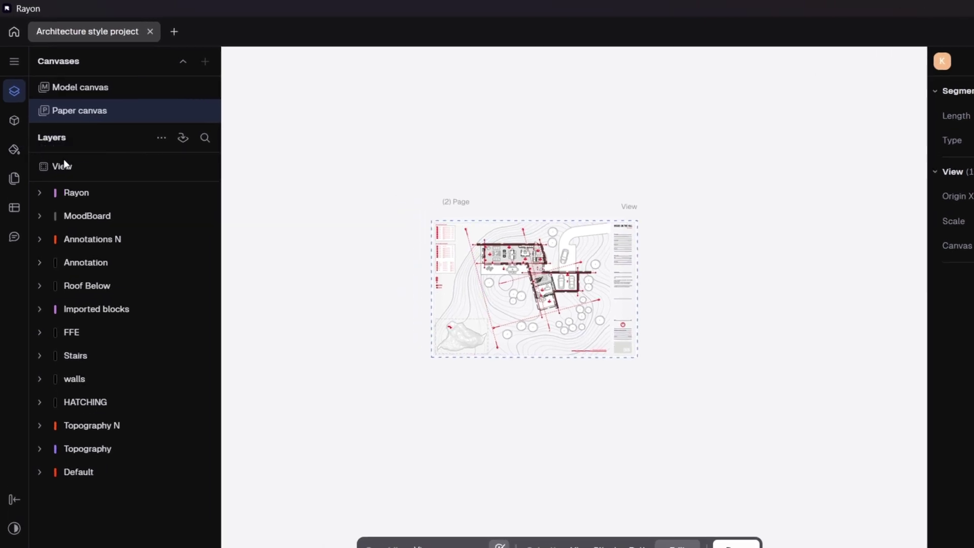
# Try hiding the Stairs and FFE layers in the view's overrides and restore their visibility
pyautogui.click(193, 357)
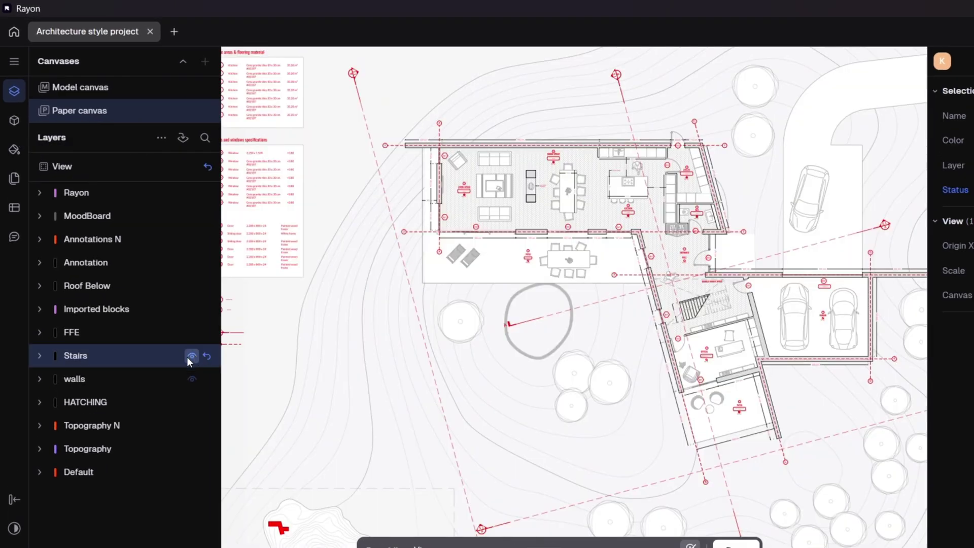
pyautogui.click(186, 357)
pyautogui.click(187, 357)
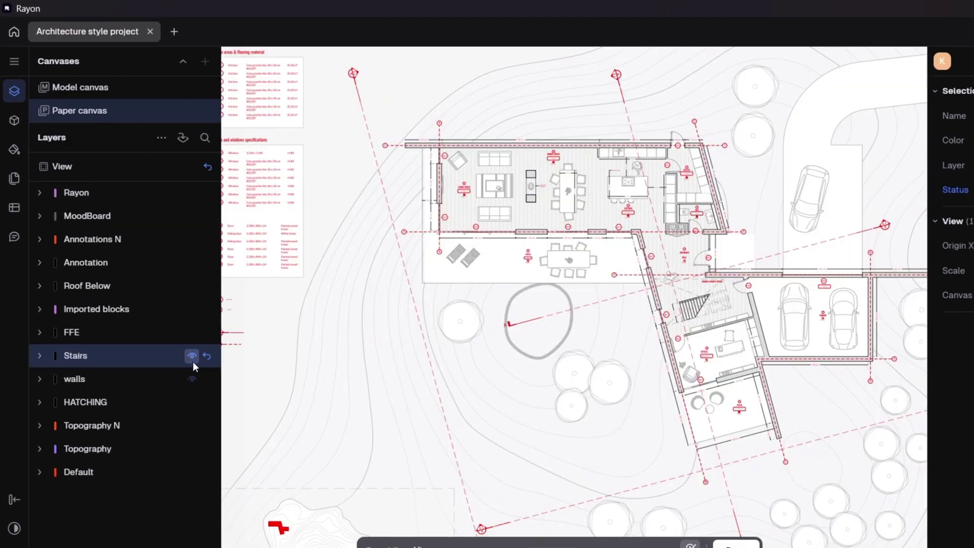
pyautogui.click(187, 335)
pyautogui.click(186, 335)
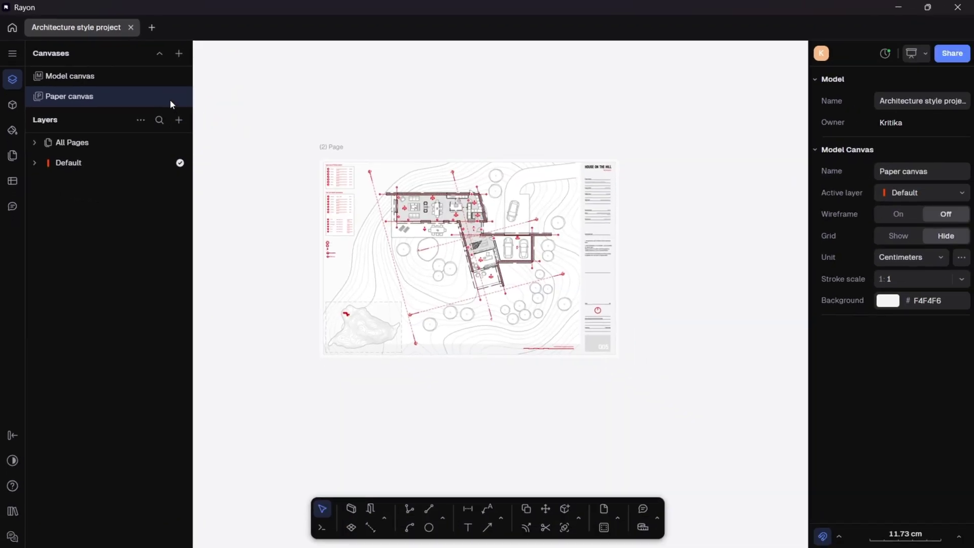
# Place a copy of the 1:125 site plan view beside the original page on the paper canvas
pyautogui.click(339, 168)
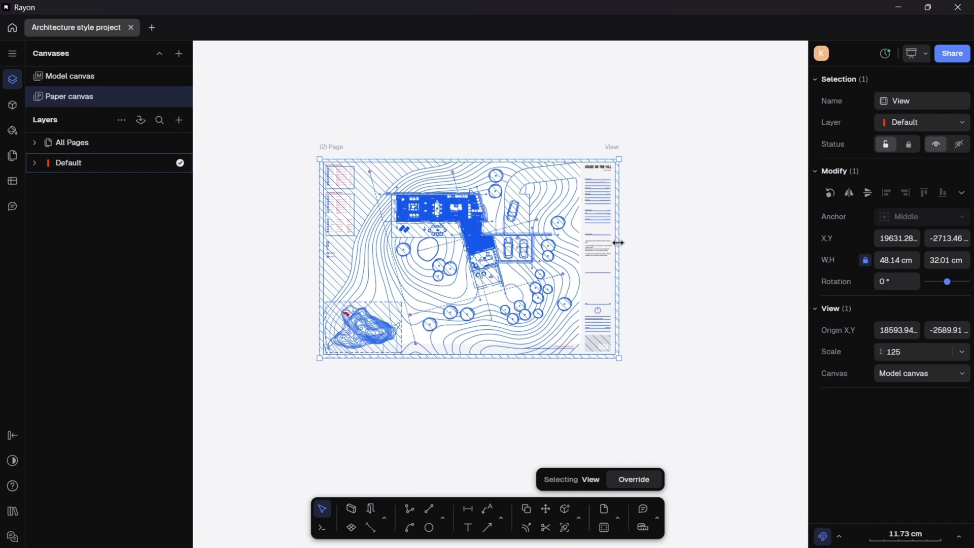
pyautogui.scroll(-3, 432, 203)
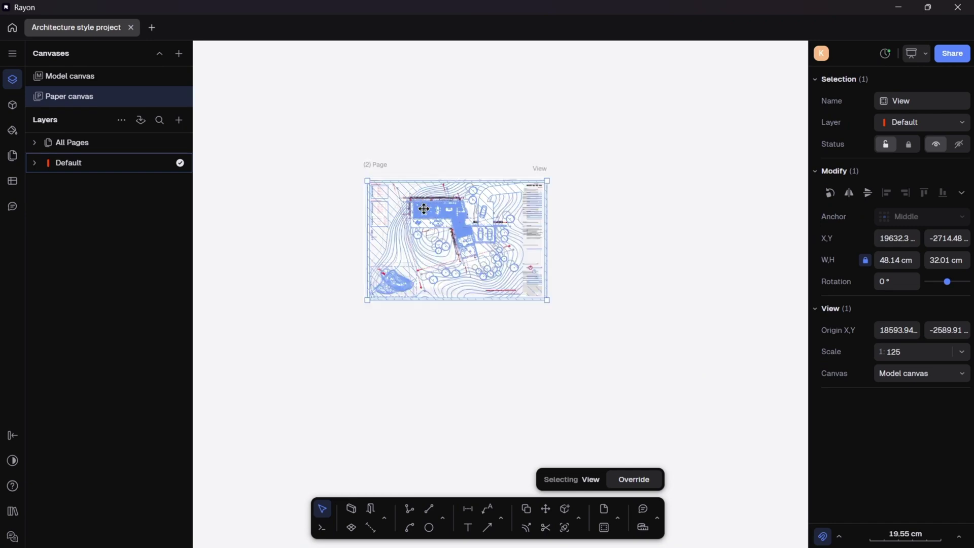
pyautogui.moveTo(424, 203)
pyautogui.mouseDown()
pyautogui.moveTo(660, 205)
pyautogui.moveTo(625, 205)
pyautogui.mouseUp()
pyautogui.click(685, 350)
pyautogui.doubleClick(552, 283)
pyautogui.press('Escape')
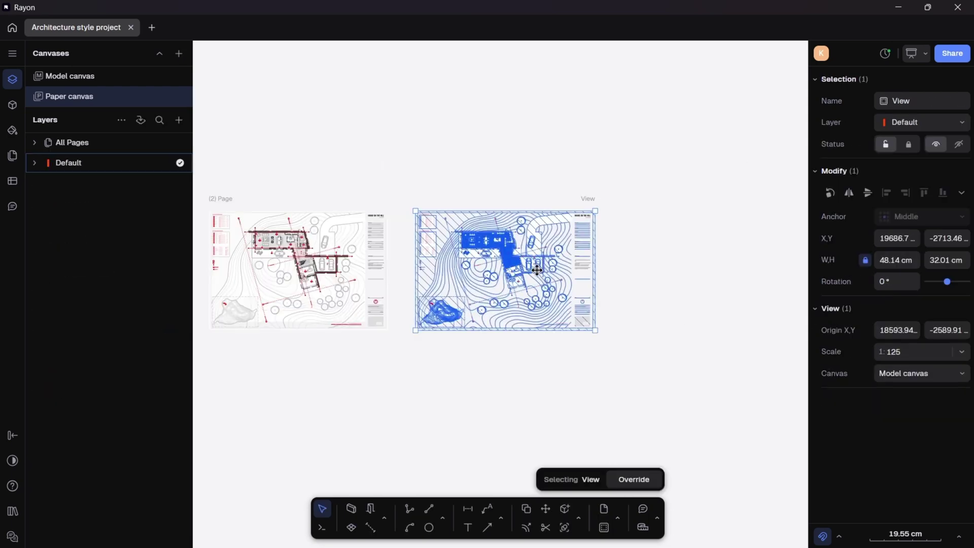
# Shift the model content inside the copied view so that sheet 007 with the mood board is framed
pyautogui.scroll(5, 520, 264)
pyautogui.doubleClick(530, 276)
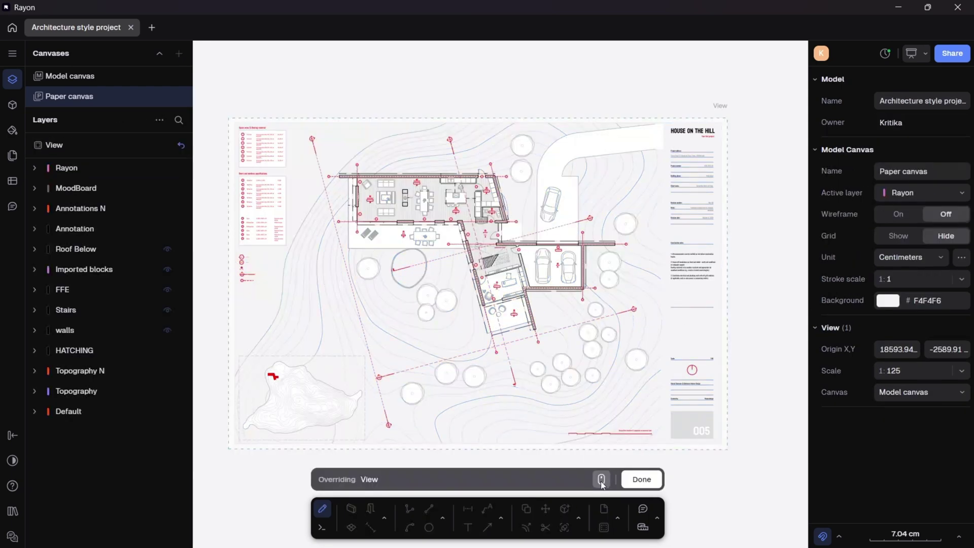
pyautogui.moveTo(540, 277); pyautogui.dragTo(209, 253)
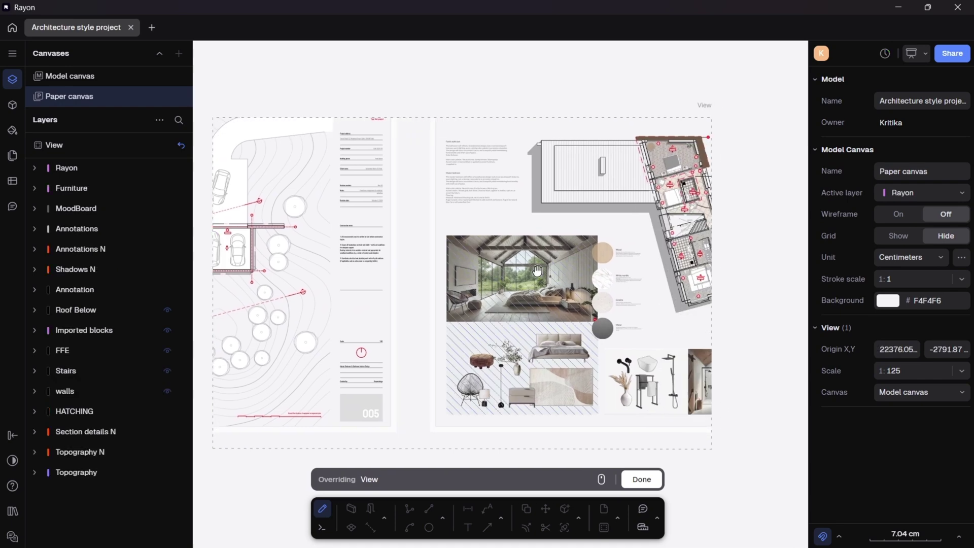
pyautogui.moveTo(372, 281); pyautogui.dragTo(309, 285)
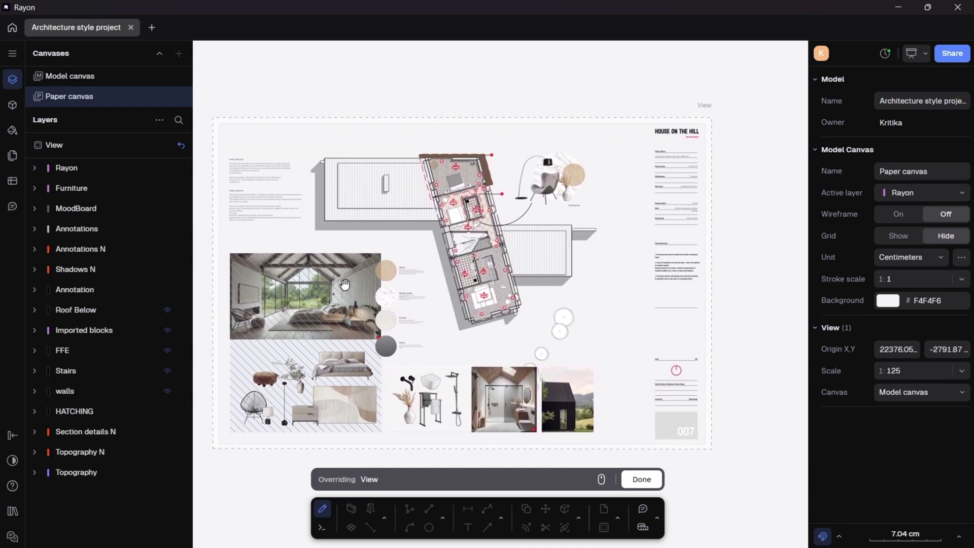
pyautogui.press('Escape')
# Present the paper canvas pages and advance through the presentation from page 1 to page 3
pyautogui.scroll(-3, 621, 286)
pyautogui.moveTo(621, 286); pyautogui.dragTo(572, 379, button='middle')
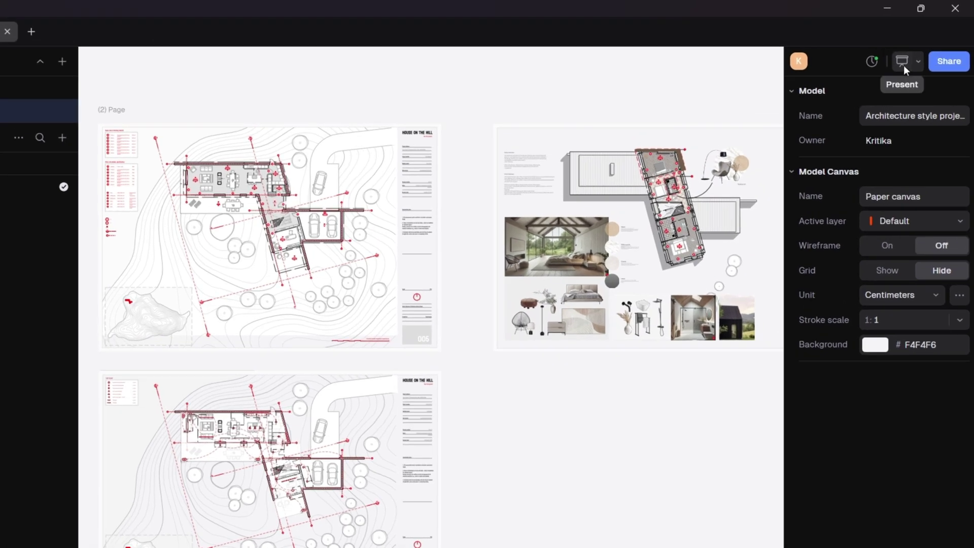
pyautogui.click(903, 63)
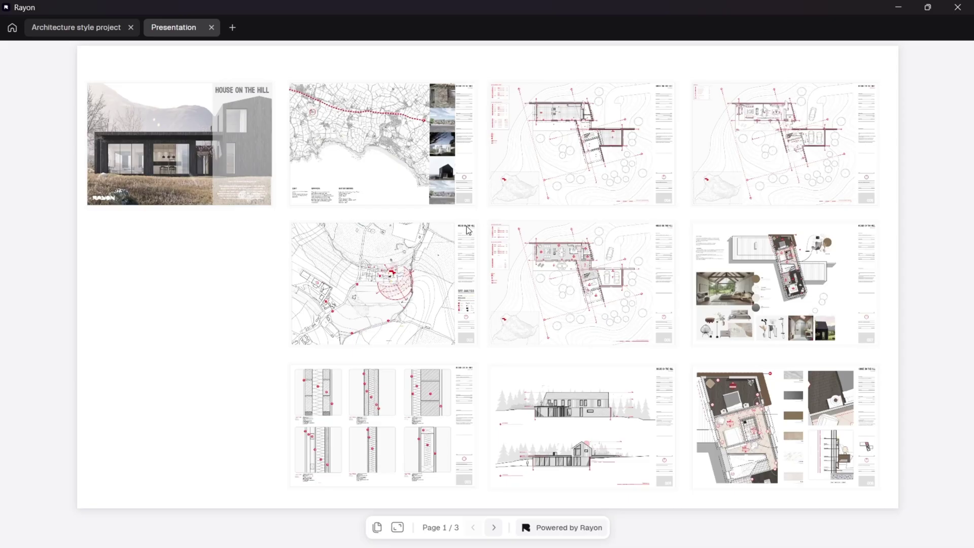
pyautogui.click(494, 528)
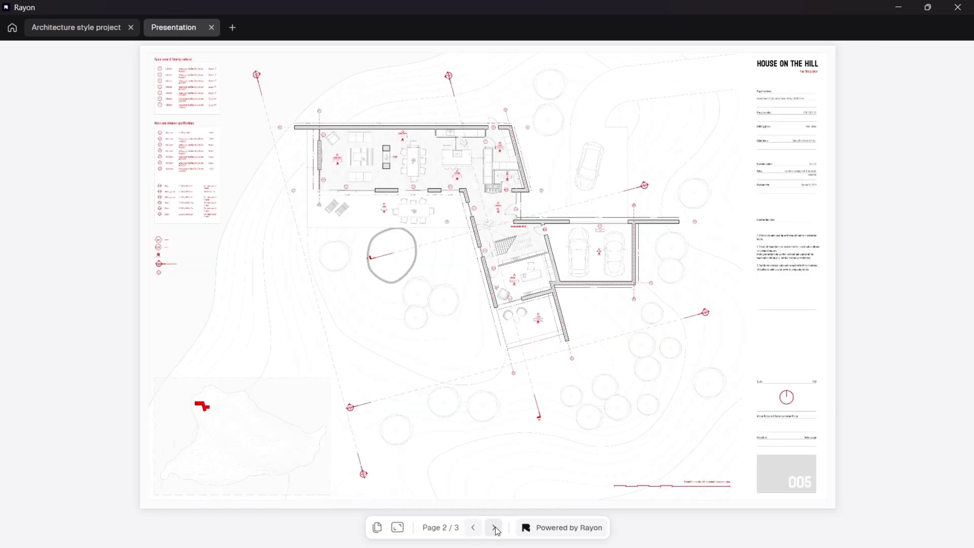
pyautogui.click(495, 527)
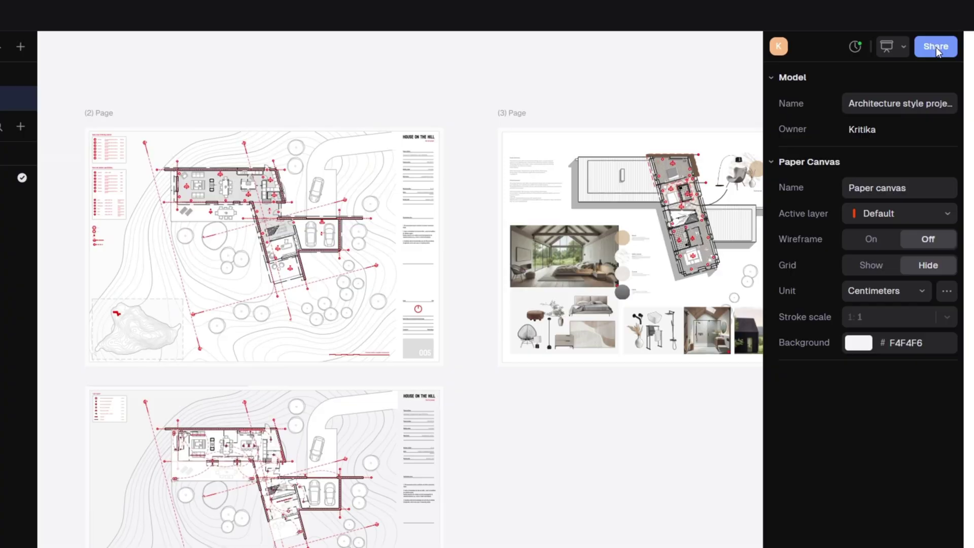
# Examine the project's sharing options for access, published libraries, template and presentation
pyautogui.click(935, 47)
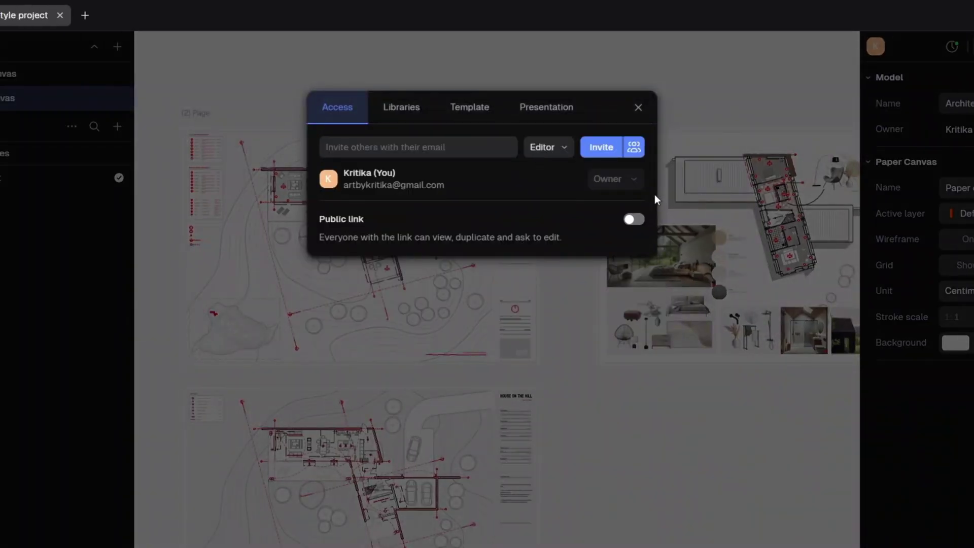
pyautogui.click(399, 112)
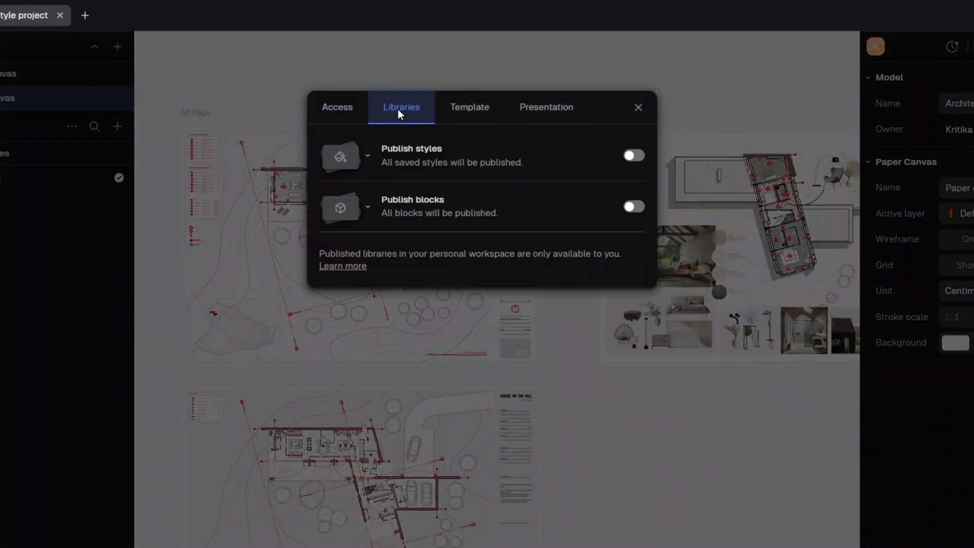
pyautogui.click(474, 105)
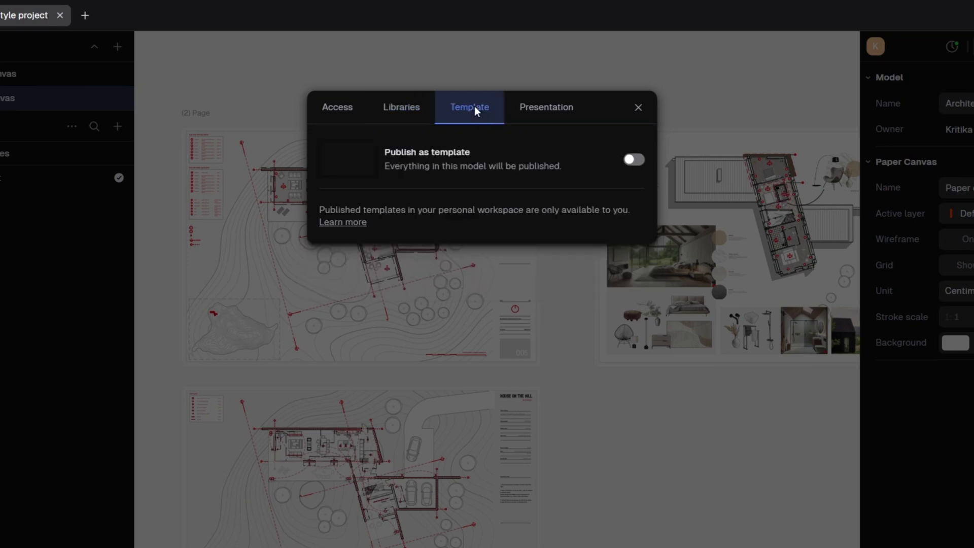
pyautogui.click(531, 106)
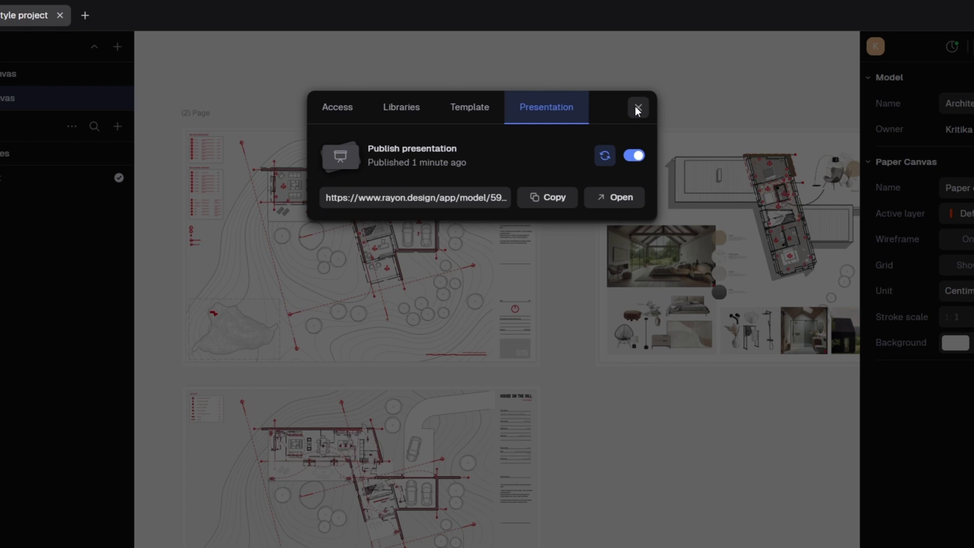
pyautogui.click(338, 107)
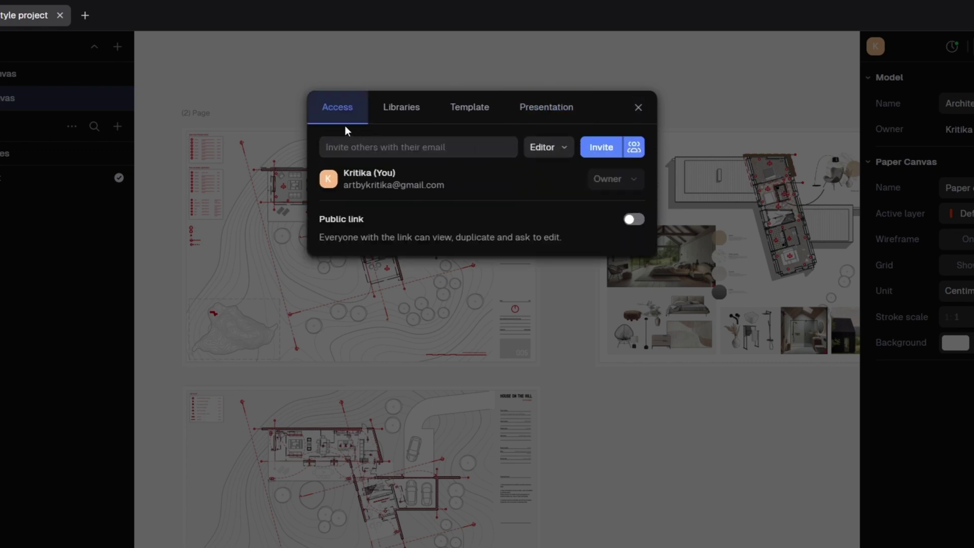
pyautogui.click(390, 109)
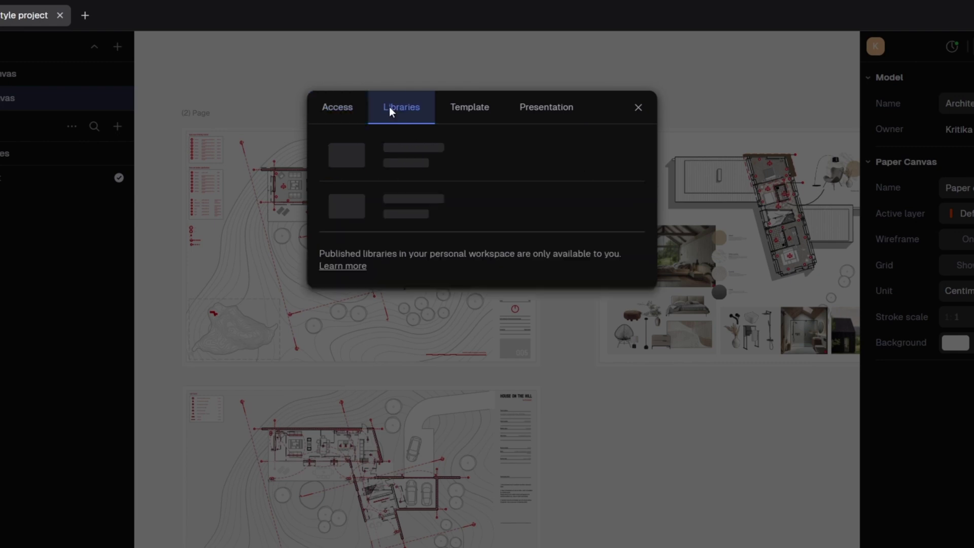
pyautogui.click(469, 108)
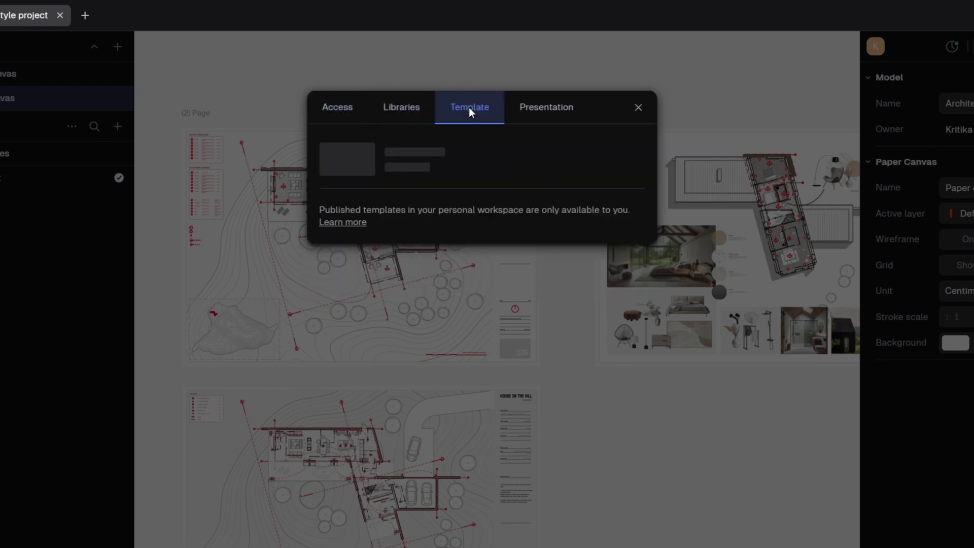